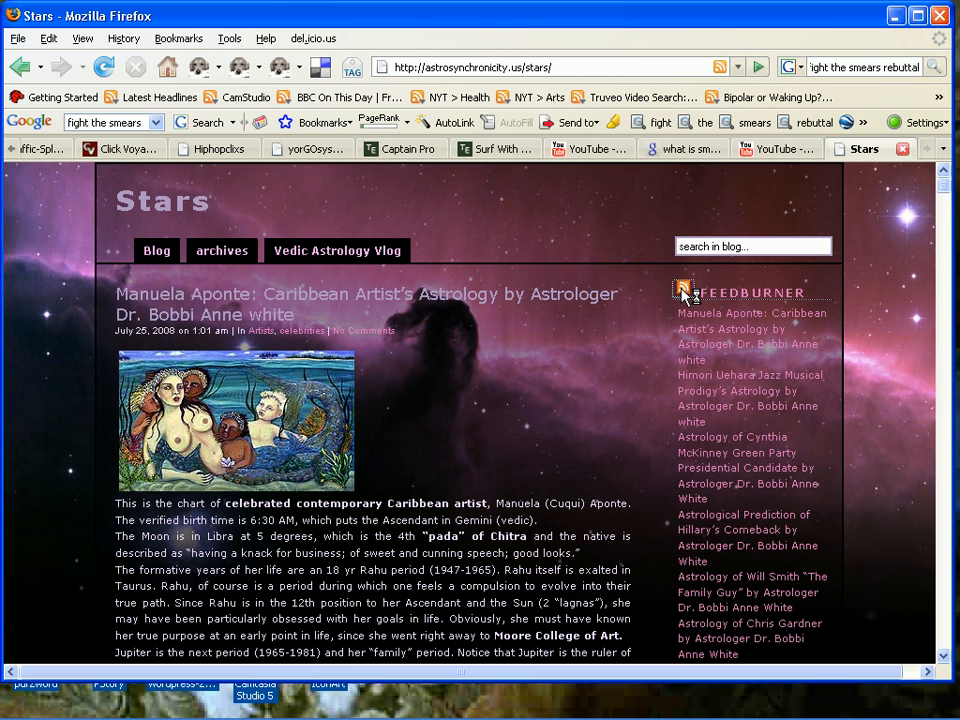
# - Open the Stars blog's FeedBurner feed page, view the choices for other readers, and return to the blog
pyautogui.click(683, 293)
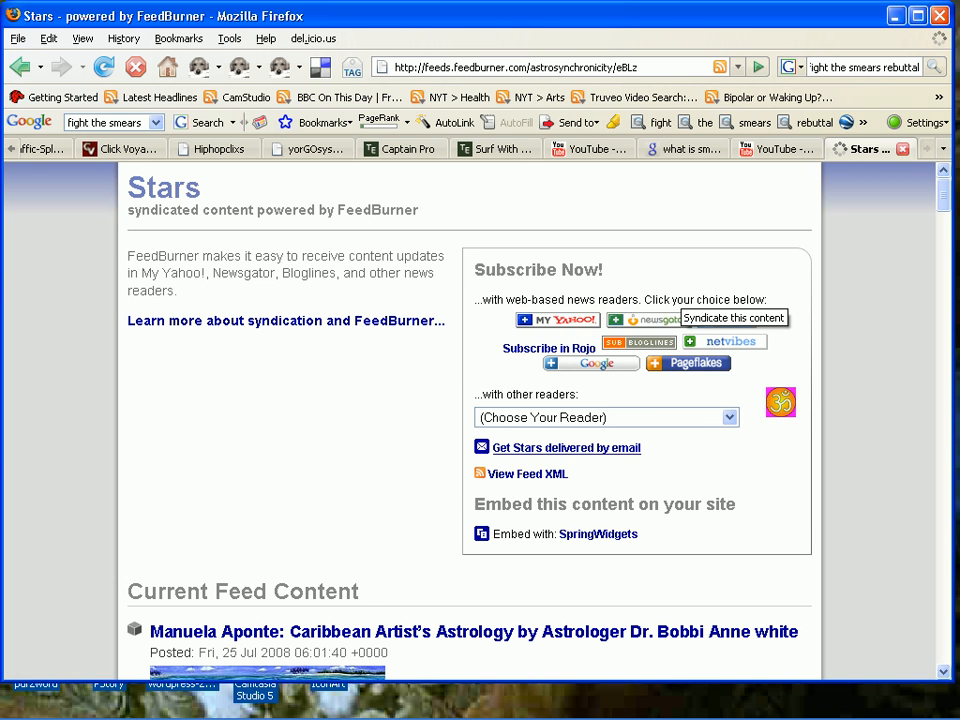
pyautogui.click(733, 418)
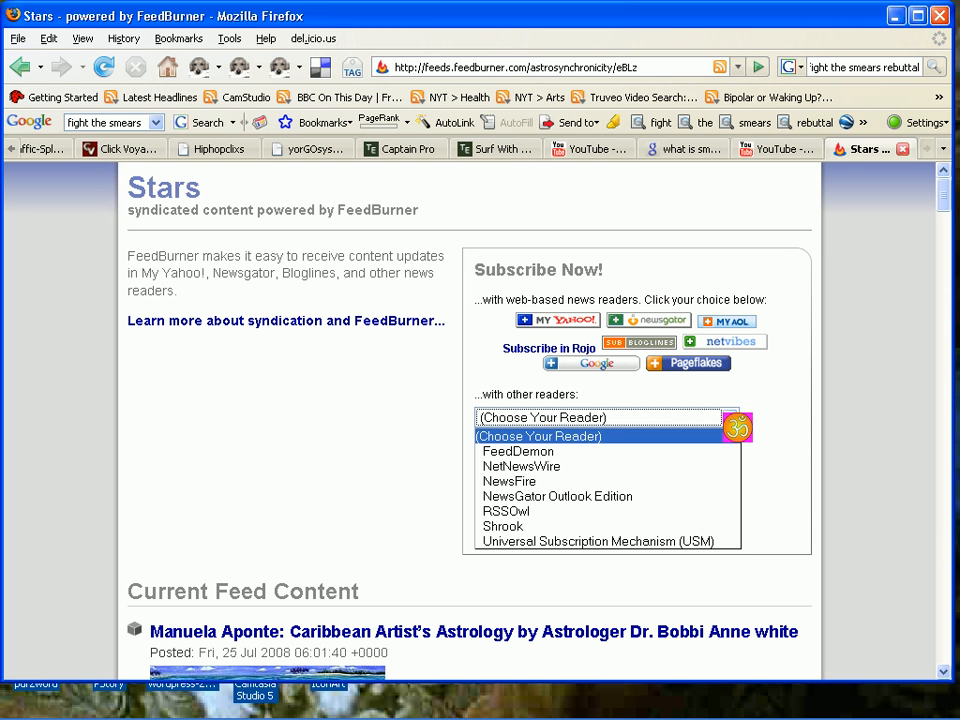
pyautogui.click(733, 420)
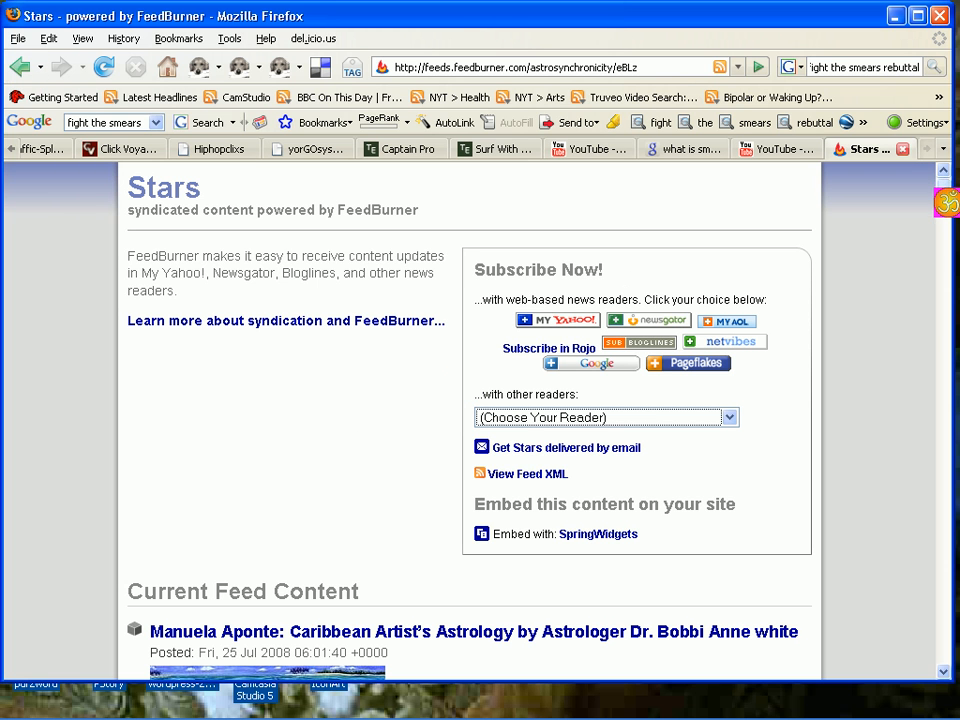
pyautogui.moveTo(945, 200)
pyautogui.mouseDown()
pyautogui.moveTo(955, 565)
pyautogui.moveTo(945, 180)
pyautogui.mouseUp()
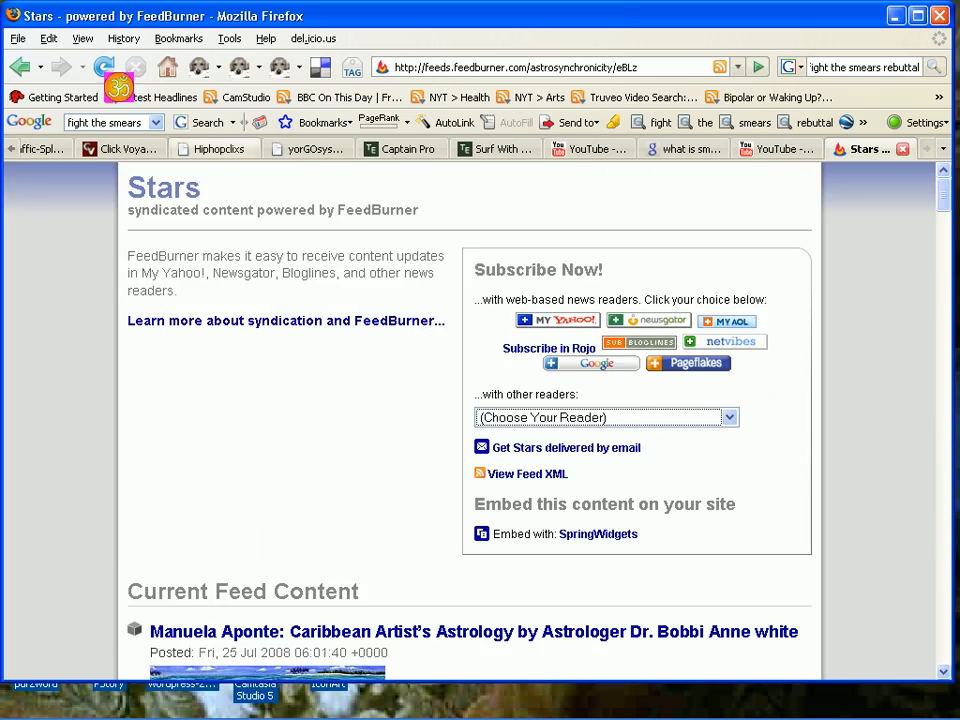
pyautogui.click(22, 71)
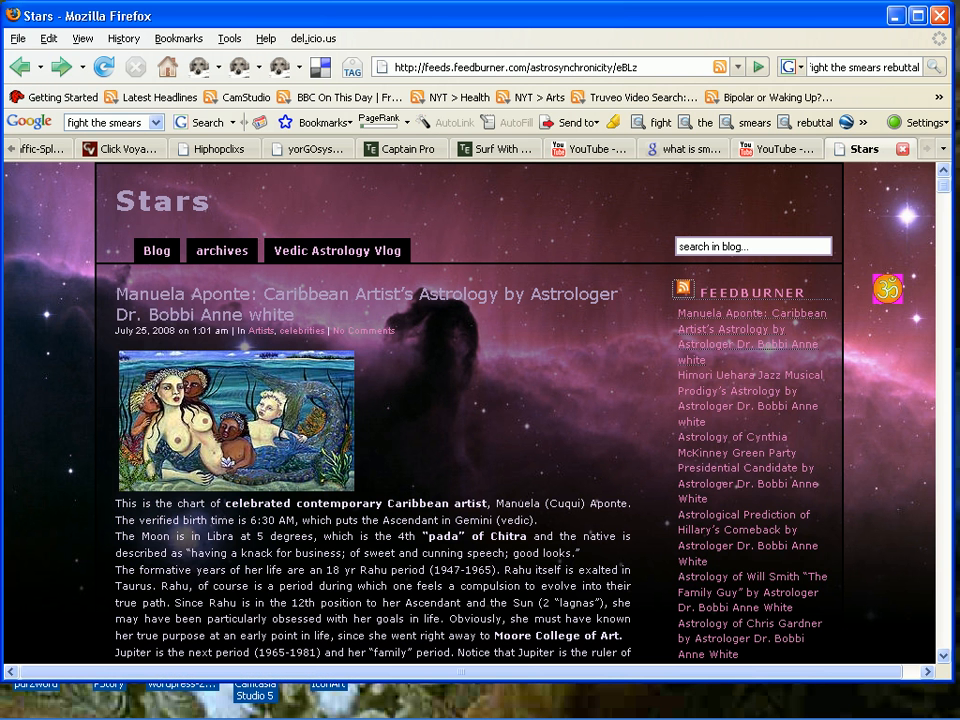
# - Log in to the blog's WordPress admin area with the saved username and account password
pyautogui.scroll(-15, 950, 200)
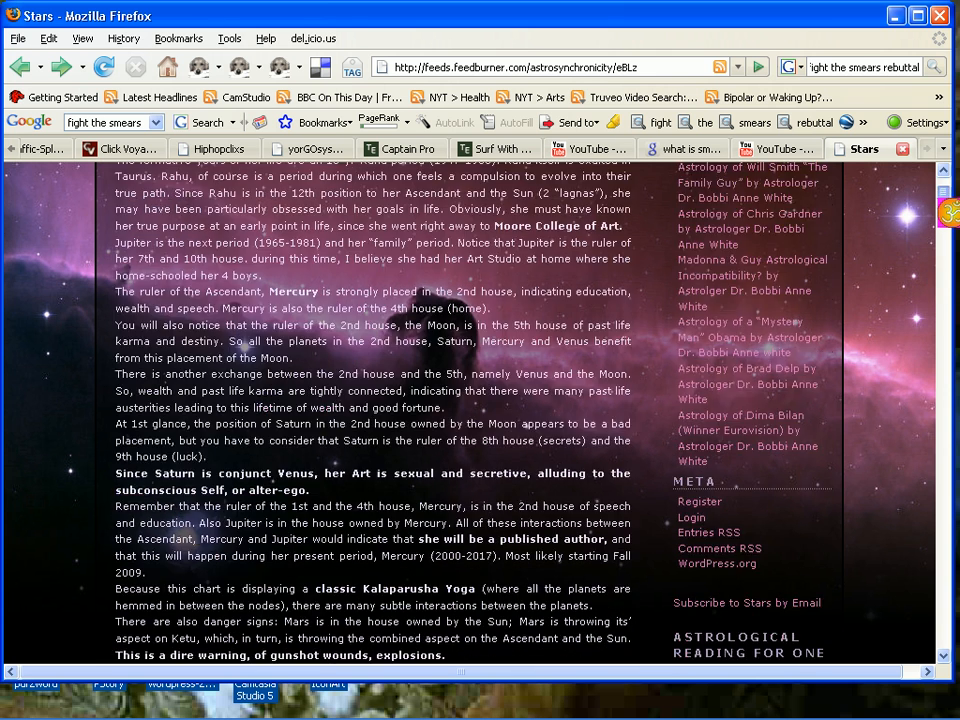
pyautogui.scroll(6, 950, 200)
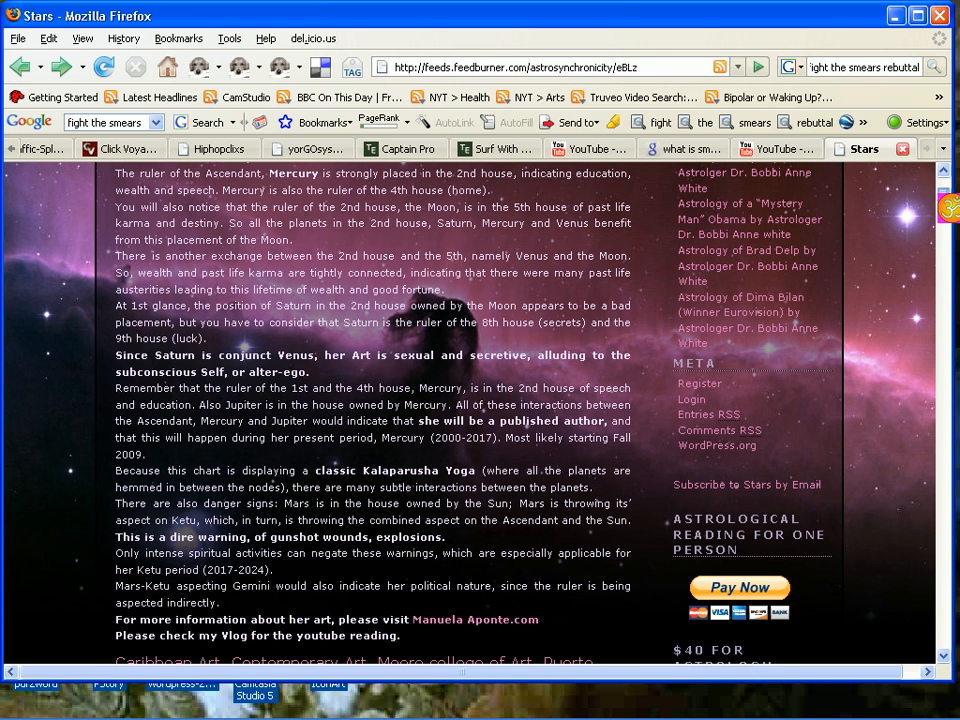
pyautogui.click(690, 400)
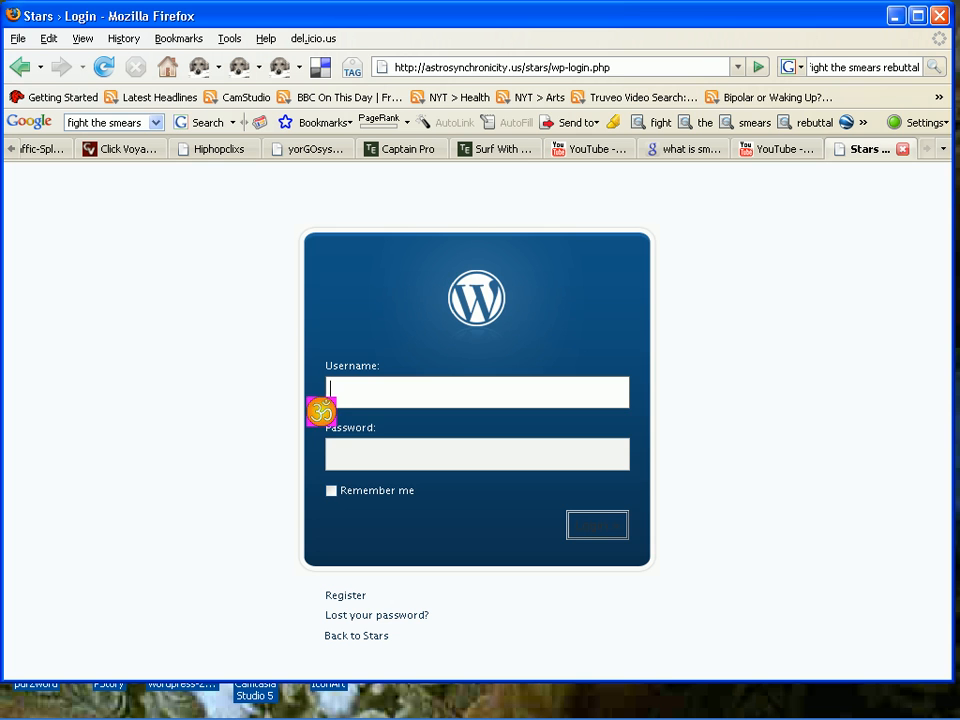
pyautogui.click(334, 391)
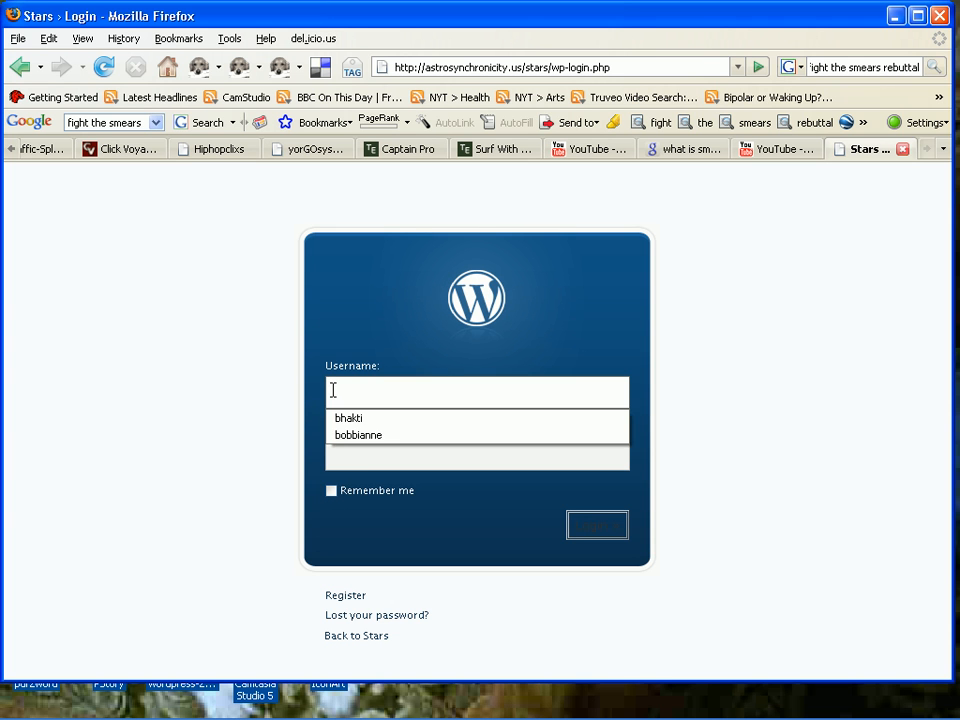
pyautogui.click(364, 437)
pyautogui.click(614, 535)
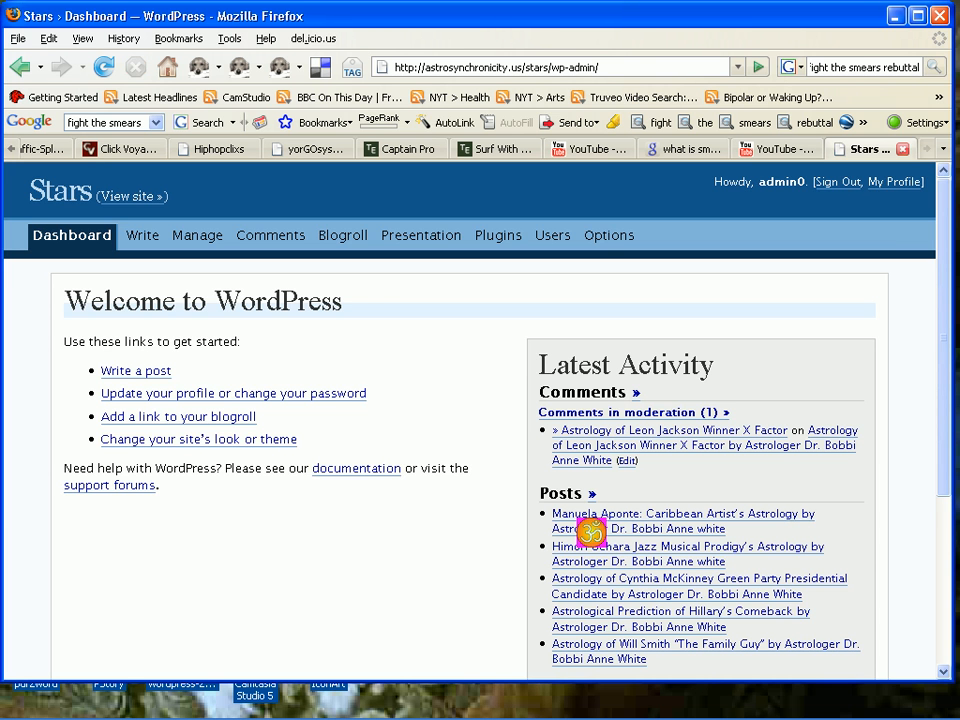
# - Review the installed plugins in WordPress plugin management, including FeedBurner FeedSmith
pyautogui.click(503, 238)
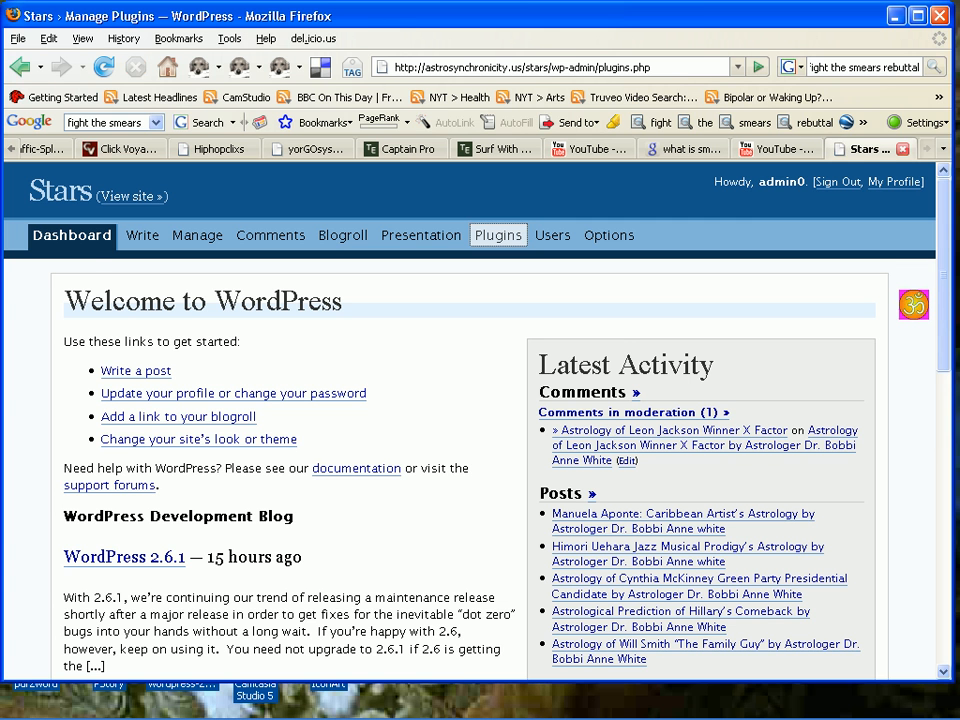
pyautogui.scroll(-8, 470, 420)
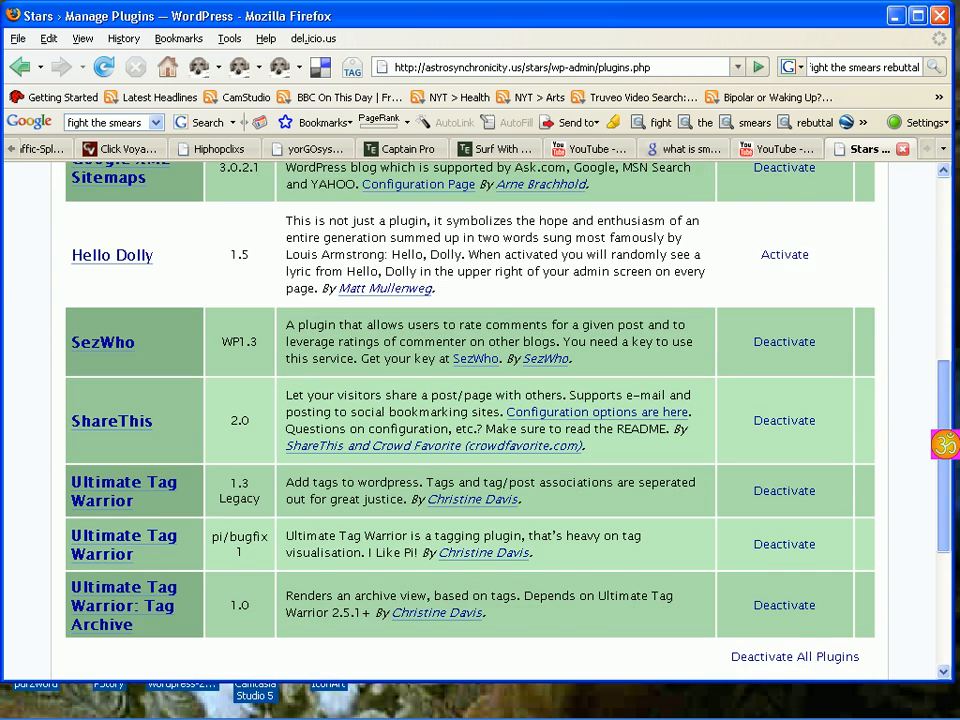
pyautogui.scroll(-1, 470, 420)
pyautogui.scroll(8, 470, 420)
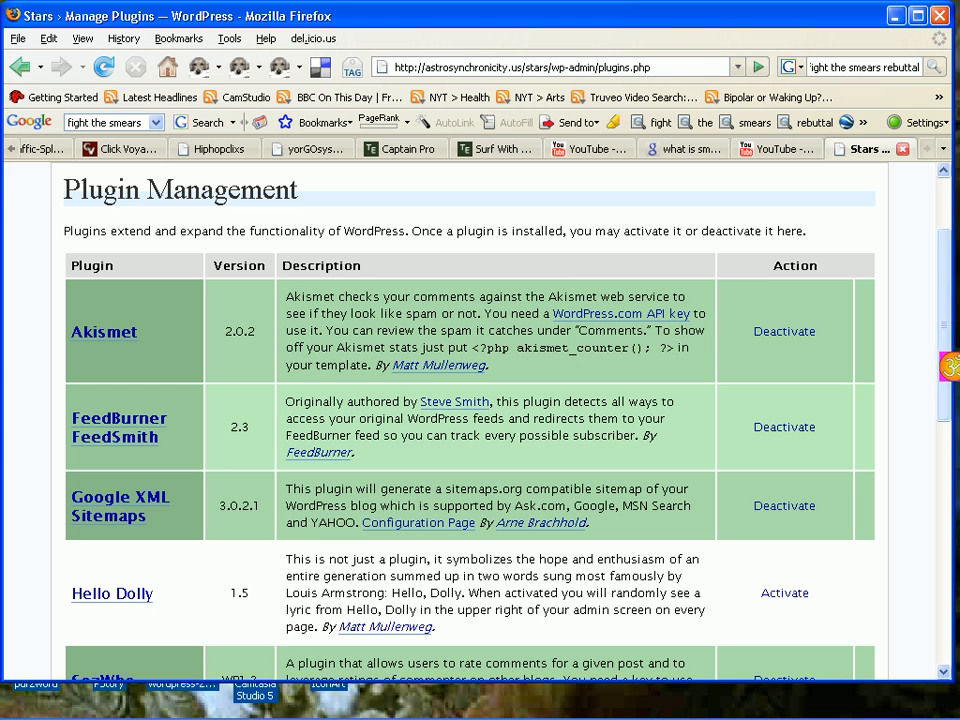
pyautogui.moveTo(948, 365); pyautogui.dragTo(948, 311)
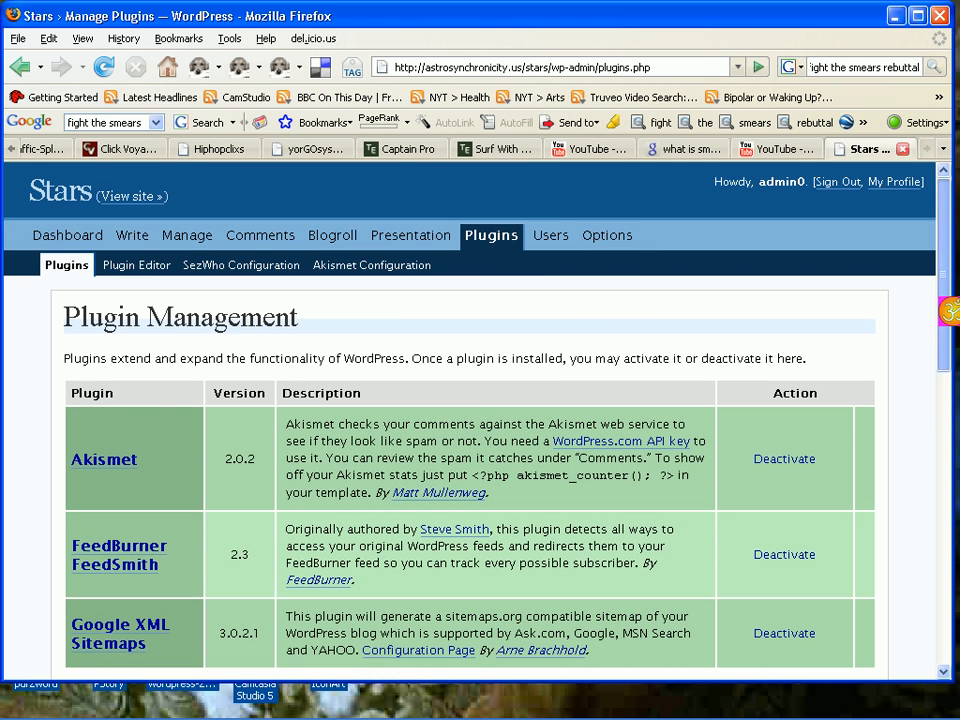
# - Open the FeedBurner settings among the blog's options and examine the feed address field
pyautogui.click(609, 238)
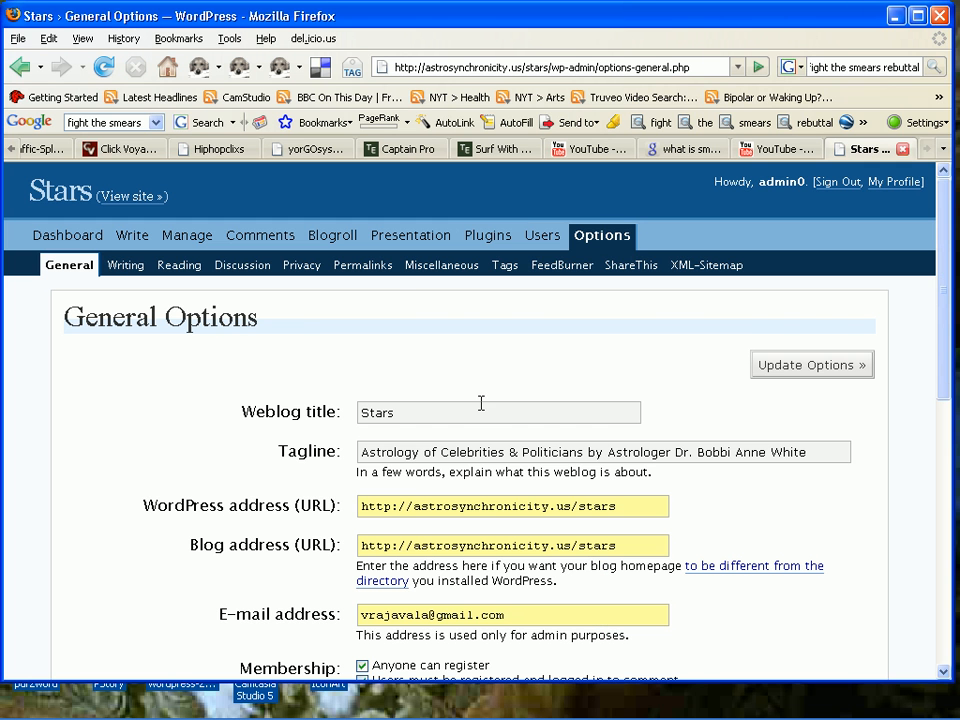
pyautogui.click(571, 270)
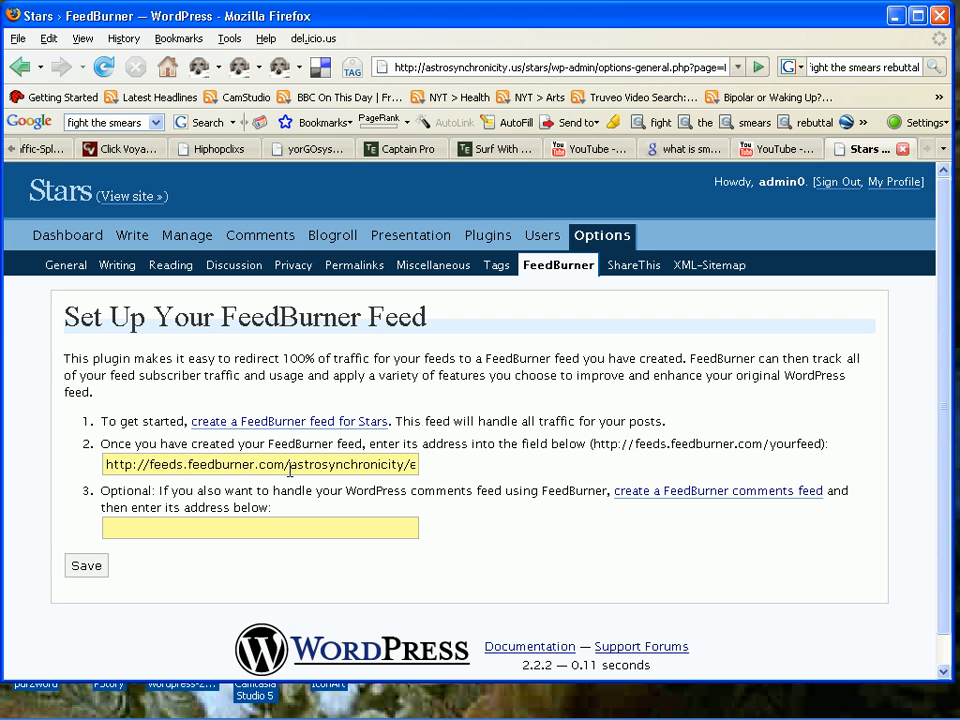
pyautogui.click(425, 467)
# - Start creating a FeedBurner feed for Stars with the RSS 2.0 source and view the title, address and account form
pyautogui.click(341, 424)
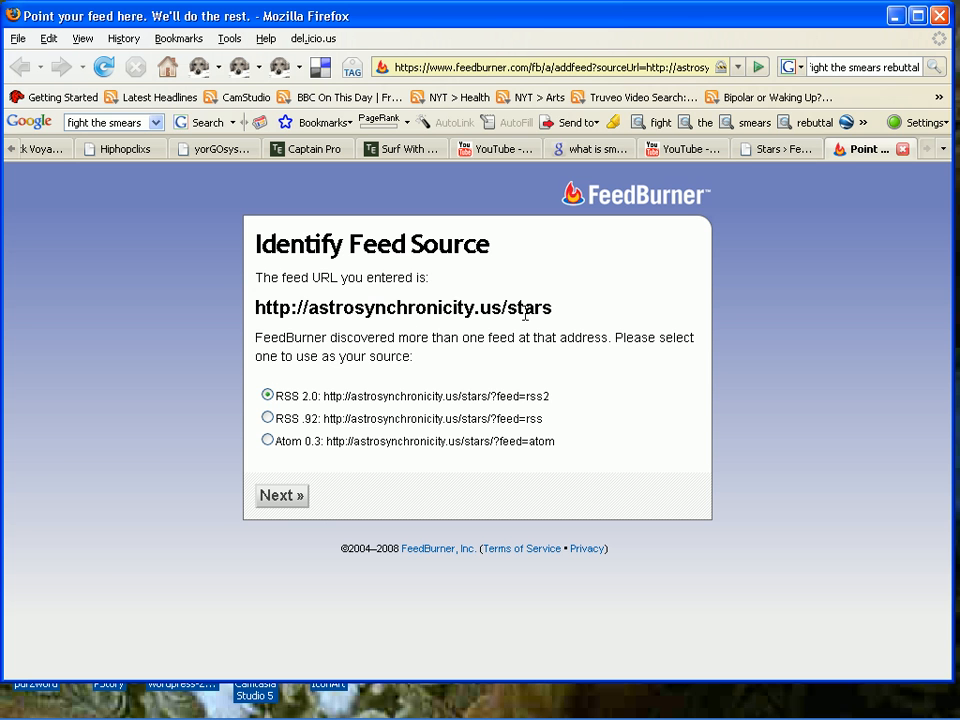
pyautogui.click(285, 497)
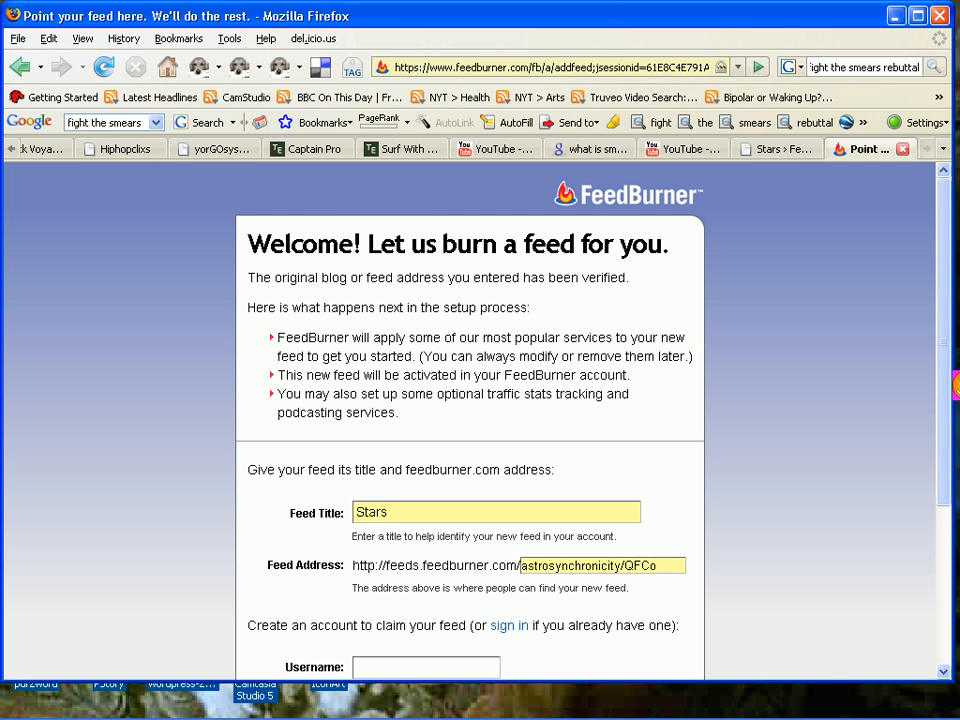
pyautogui.scroll(-5, 943, 500)
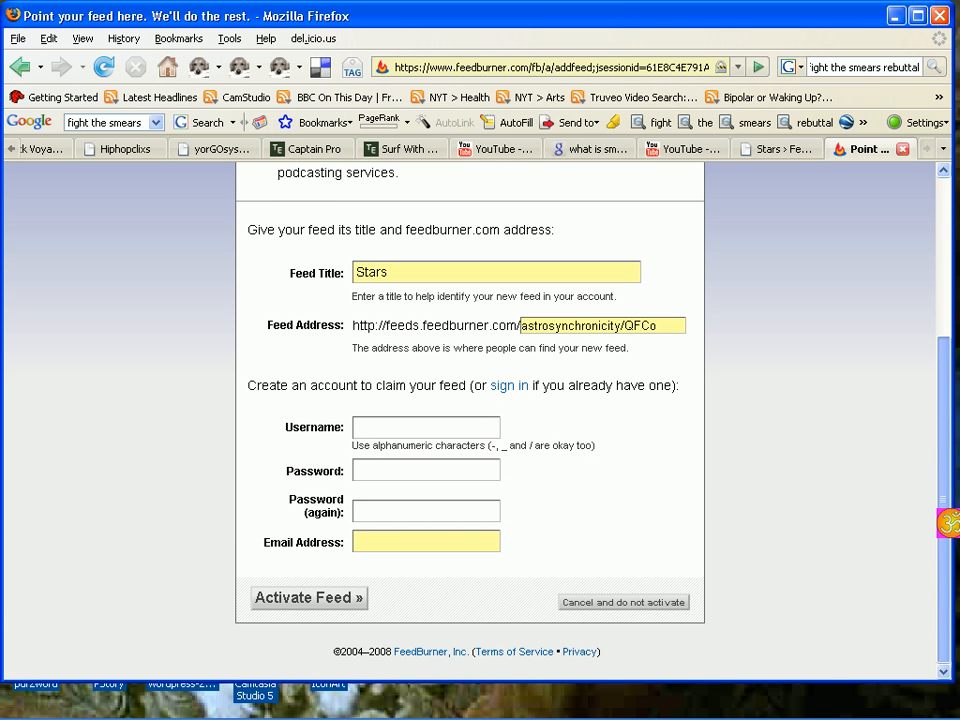
# - Return to the WordPress admin page and open the theme's sidebar widget arrangement
pyautogui.click(762, 157)
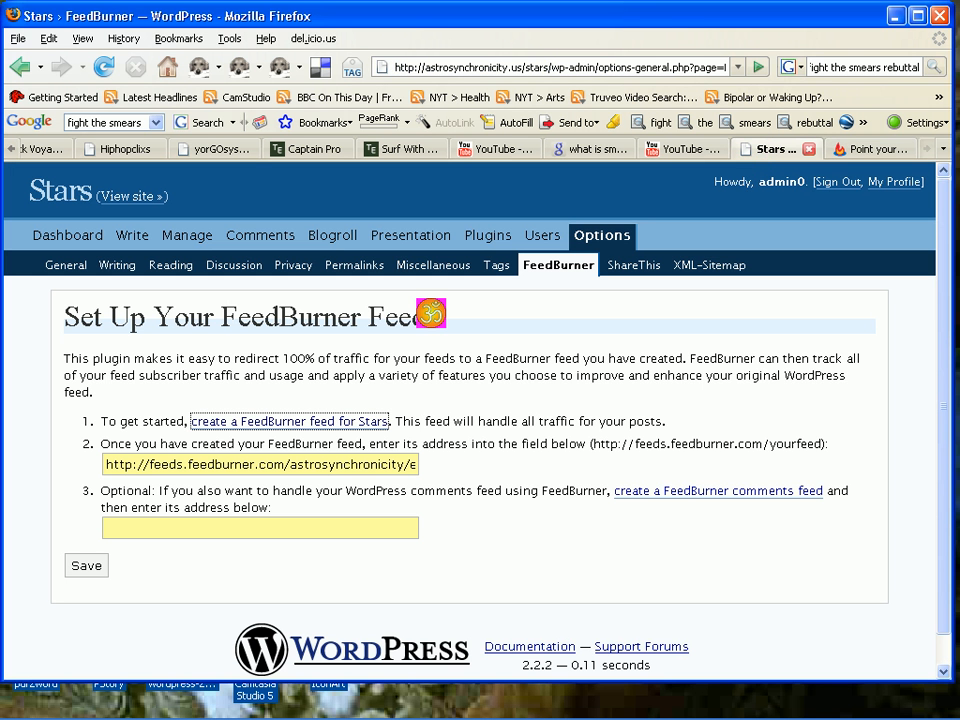
pyautogui.click(393, 240)
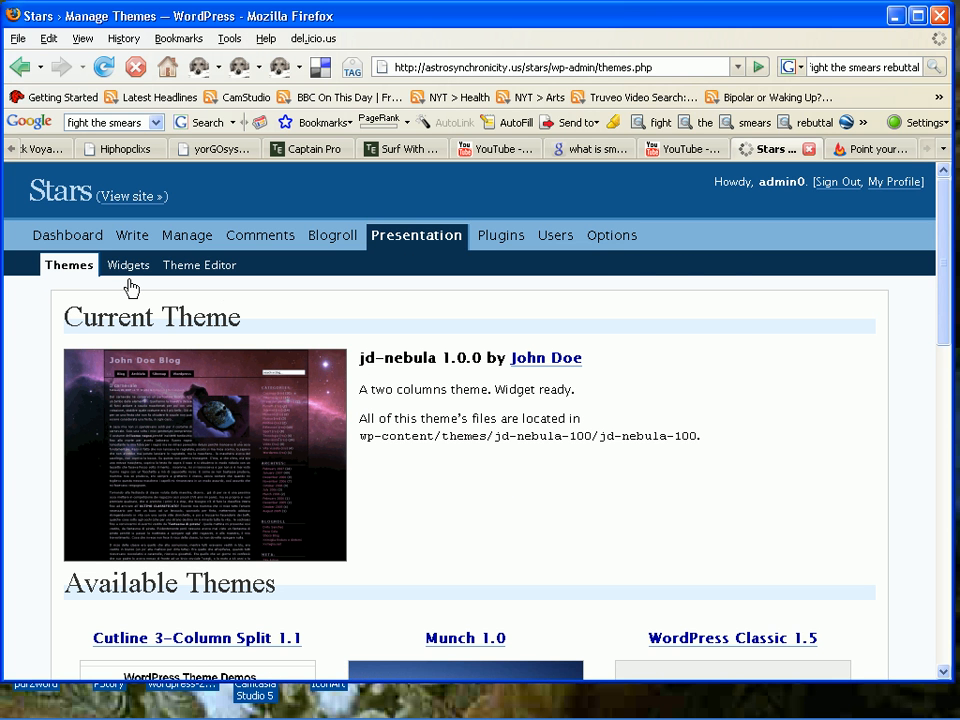
pyautogui.click(127, 268)
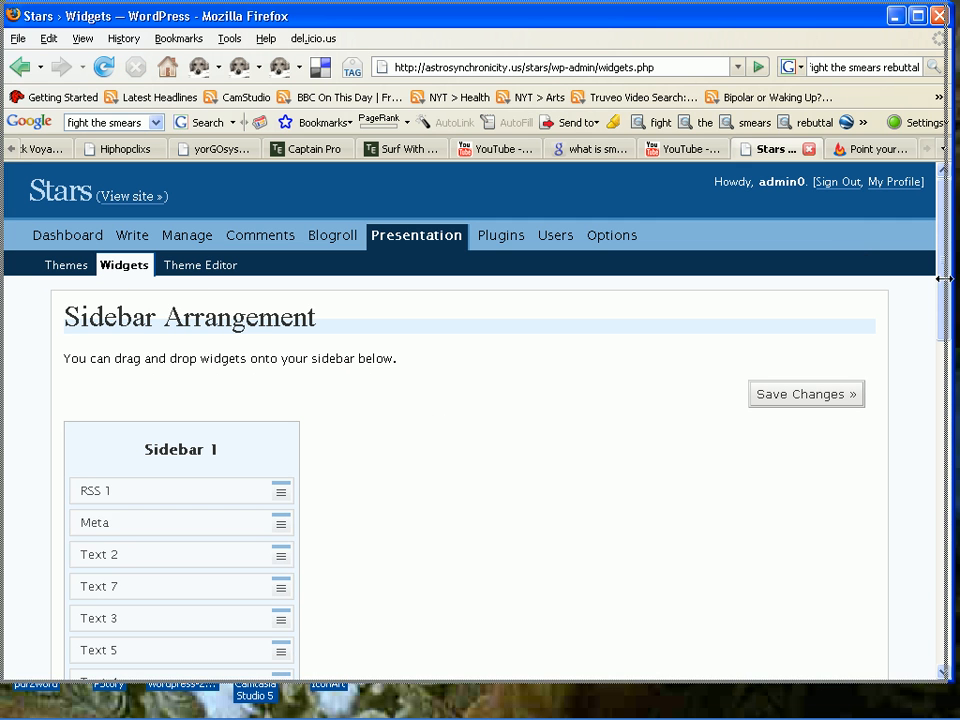
# - Check the feed URL in the RSS 1 widget's settings, close them, and save the sidebar arrangement
pyautogui.moveTo(952, 280); pyautogui.dragTo(937, 379)
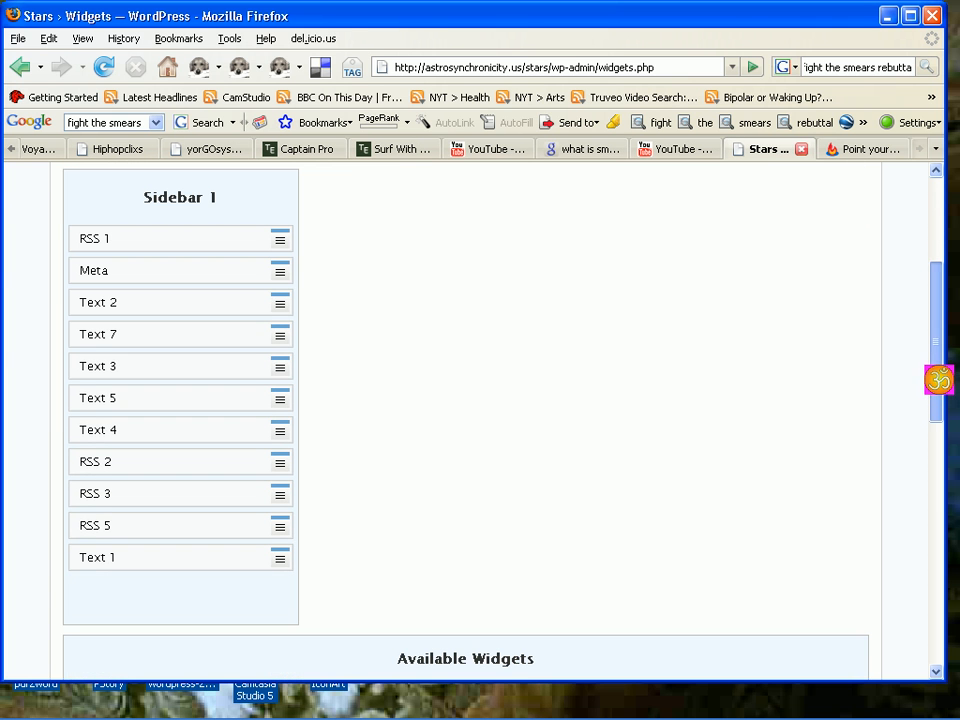
pyautogui.click(282, 241)
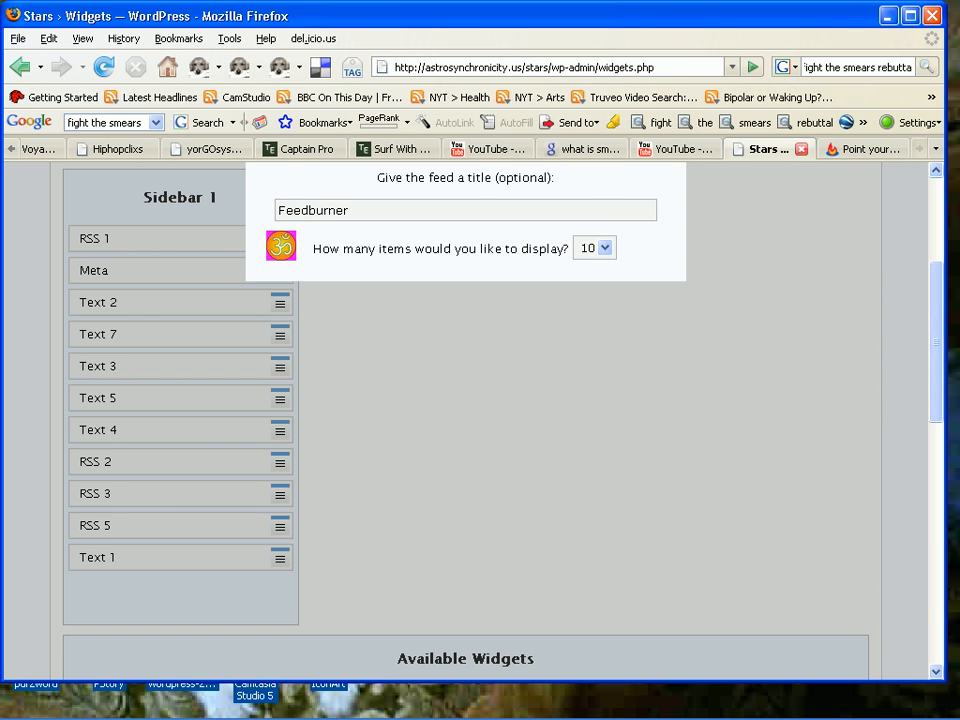
pyautogui.scroll(2, 941, 308)
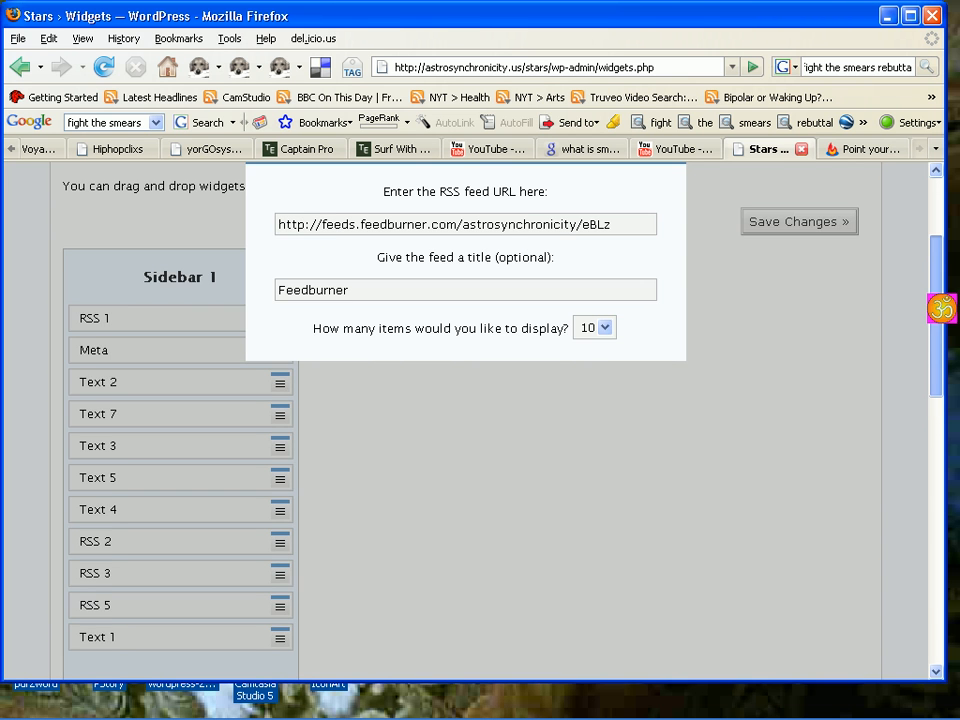
pyautogui.scroll(1, 941, 308)
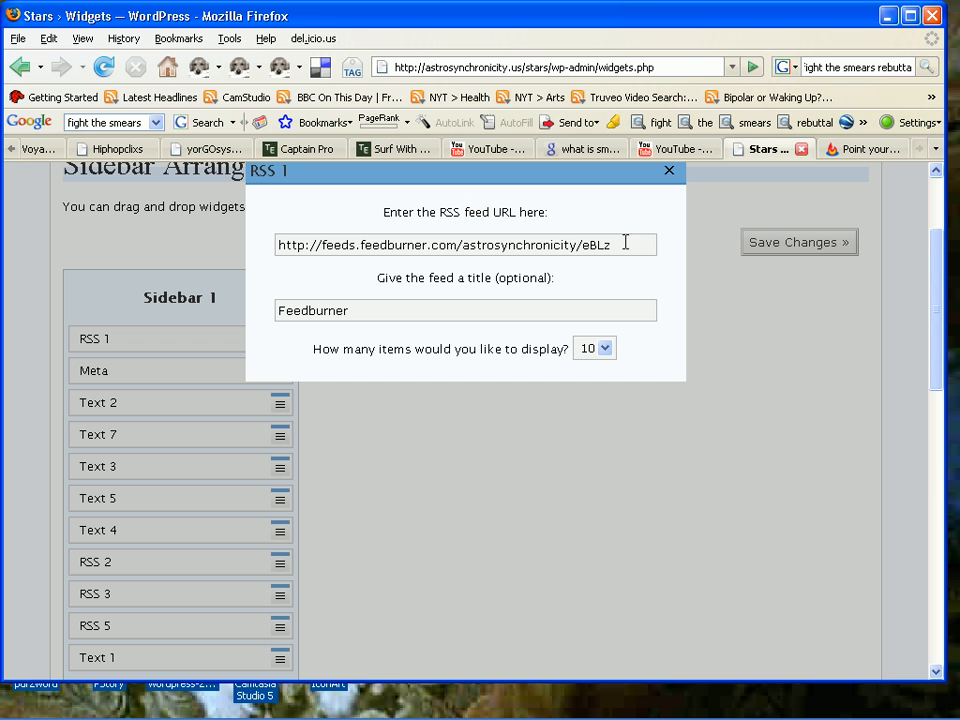
pyautogui.click(549, 248)
pyautogui.click(761, 254)
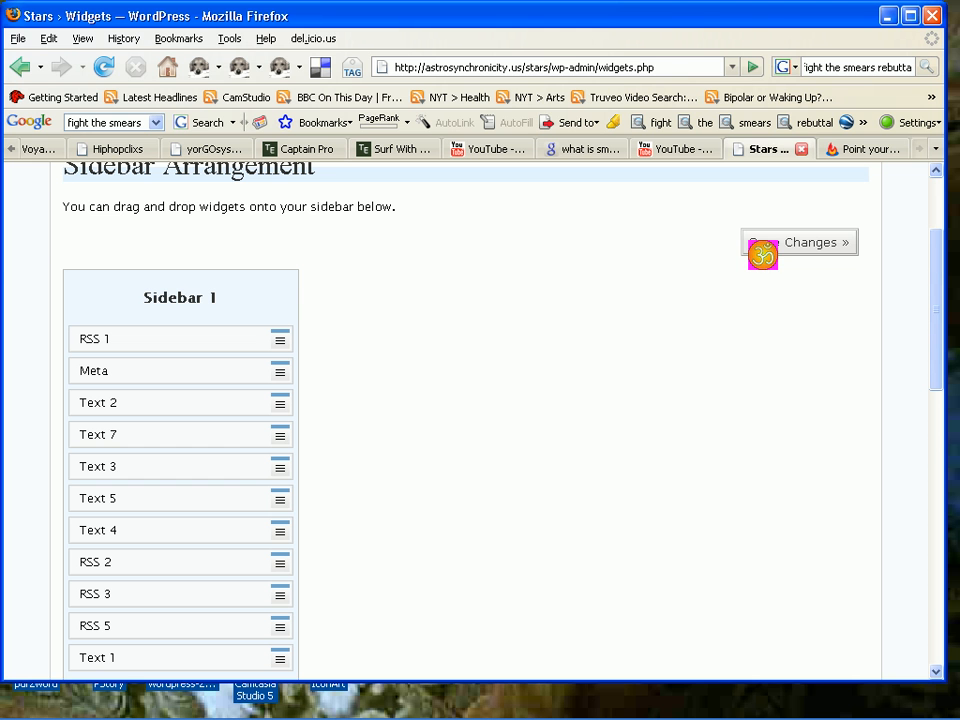
pyautogui.click(761, 254)
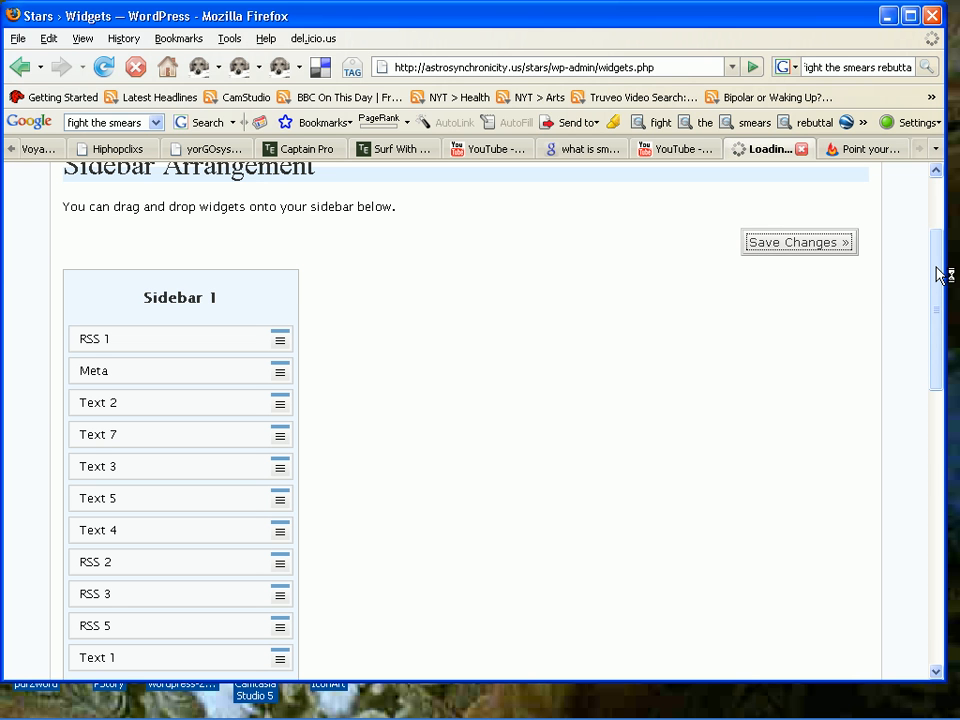
pyautogui.moveTo(936, 272); pyautogui.dragTo(938, 214)
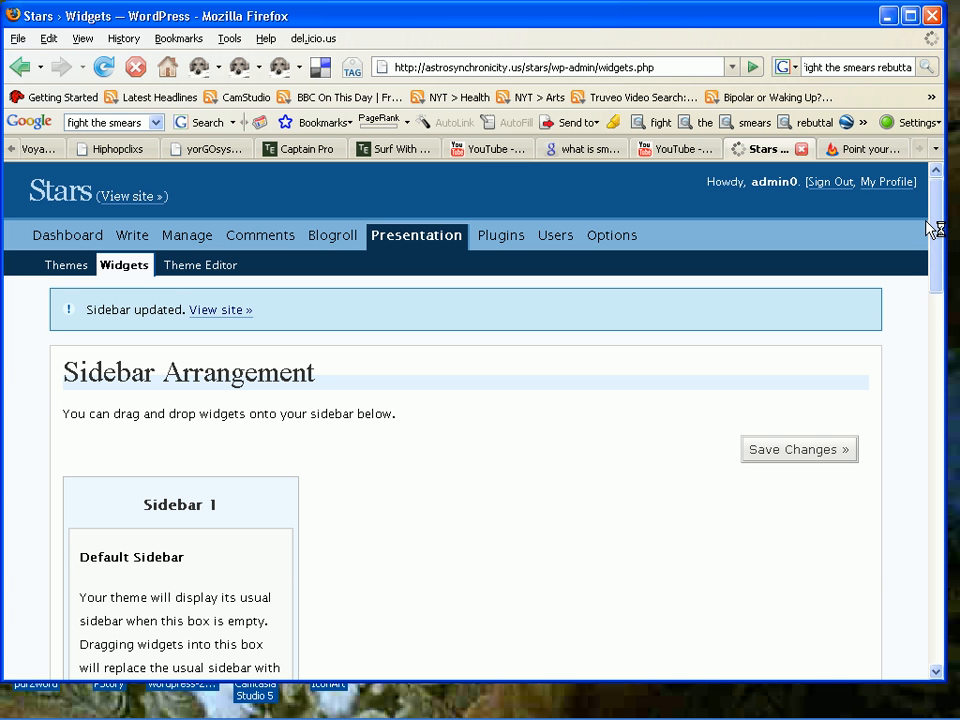
# - Examine the feed URL and title settings of the RSS 2 and RSS 3 widgets in Sidebar 1
pyautogui.moveTo(938, 236); pyautogui.dragTo(941, 334)
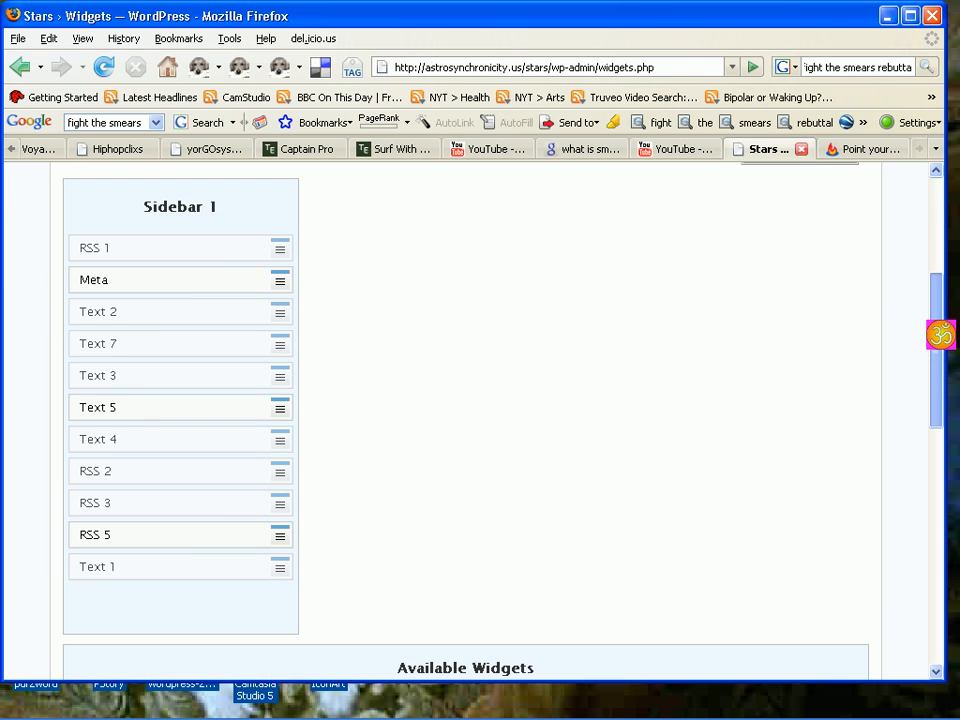
pyautogui.click(277, 476)
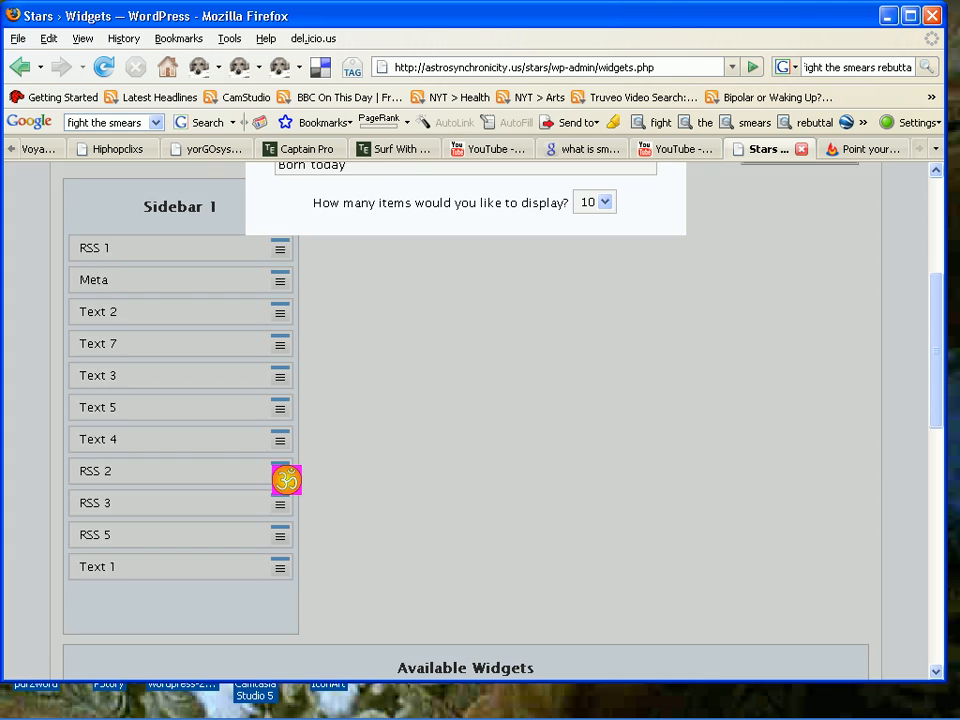
pyautogui.moveTo(936, 407); pyautogui.dragTo(941, 356)
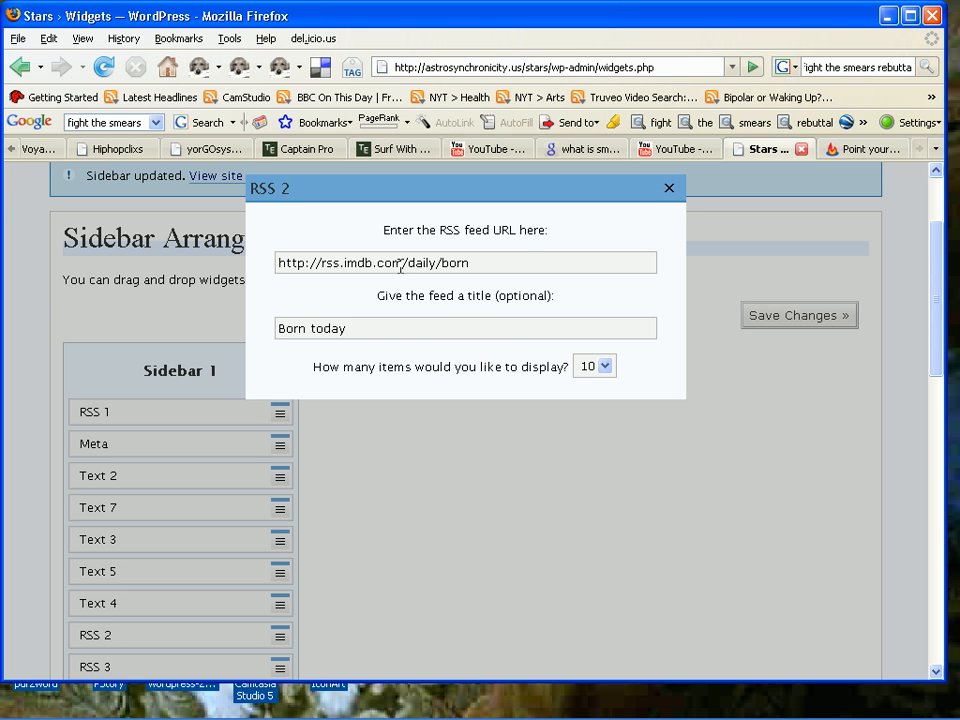
pyautogui.click(816, 324)
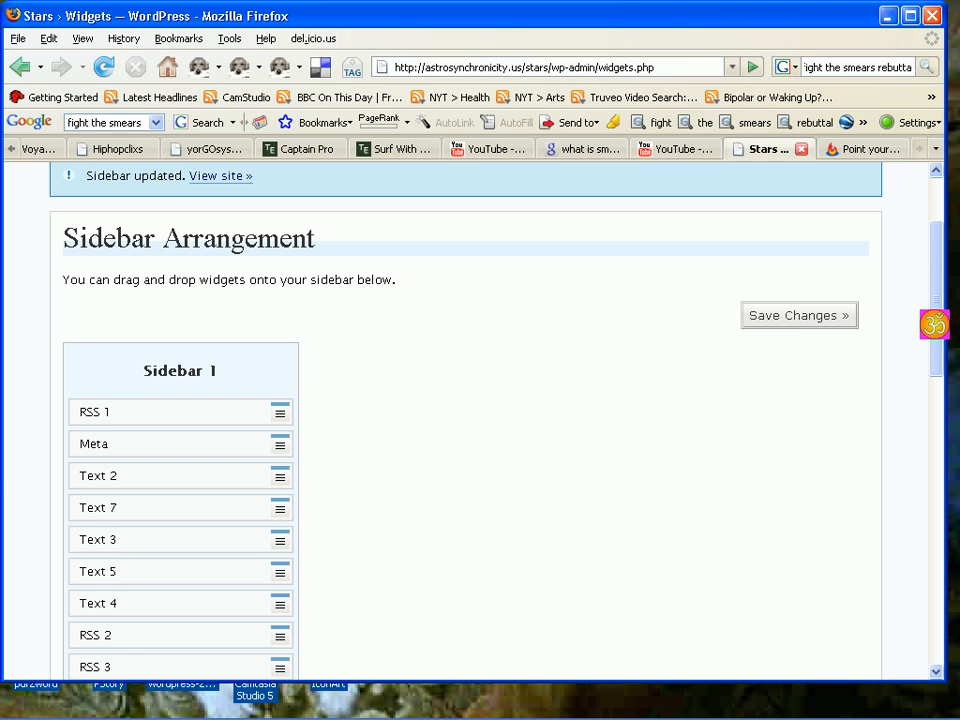
pyautogui.moveTo(940, 337); pyautogui.dragTo(943, 404)
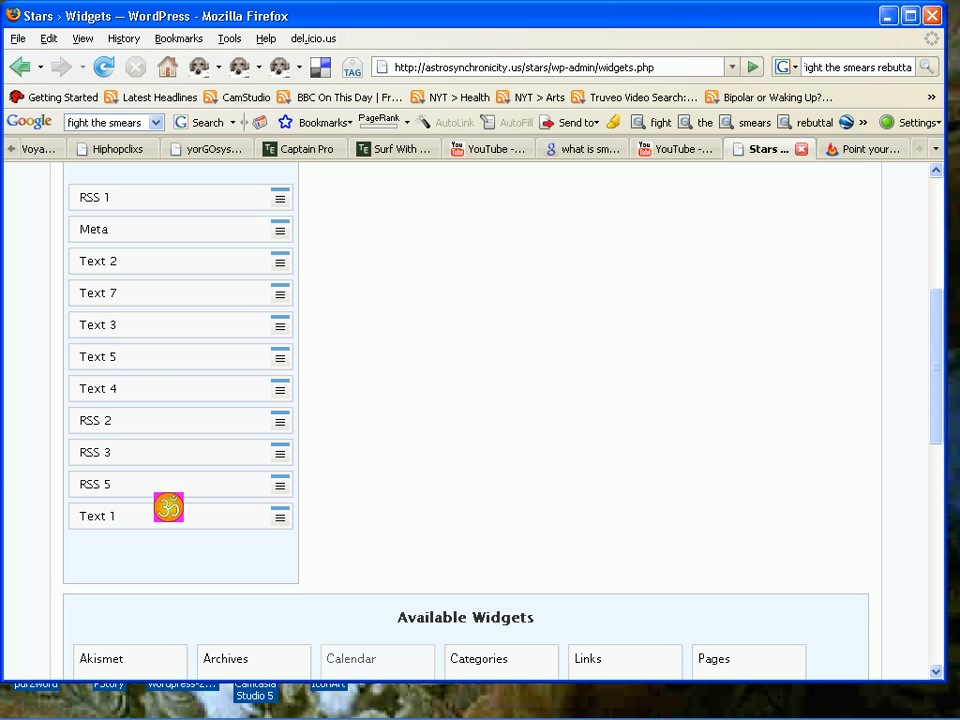
pyautogui.click(278, 457)
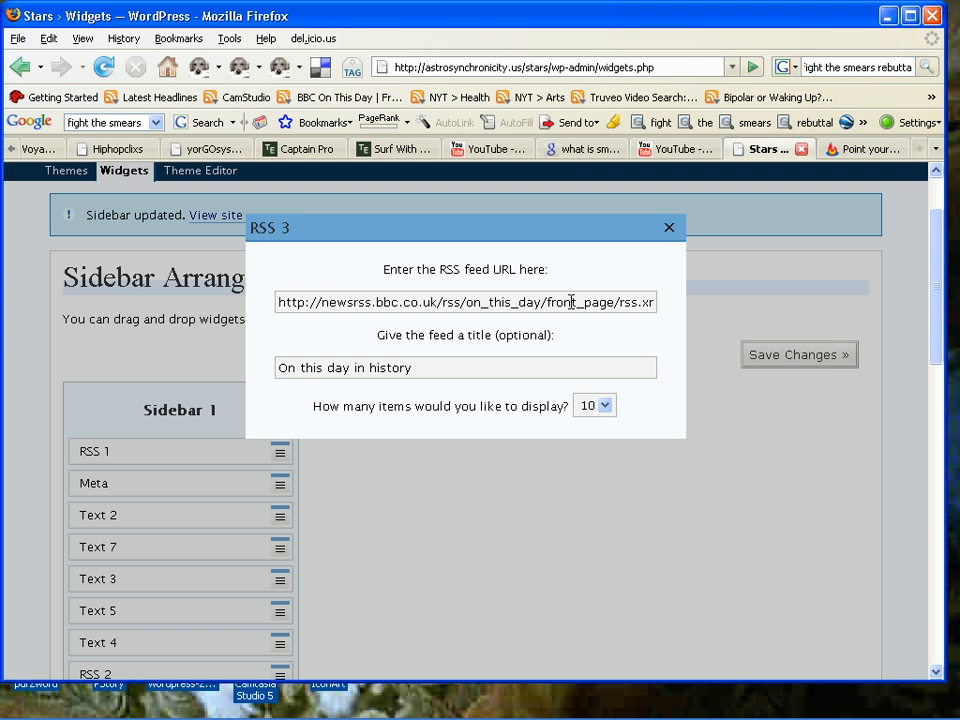
# - Close the RSS 3 widget's settings and place the RSS 5 widget below Text 1 at the end of Sidebar 1
pyautogui.click(815, 364)
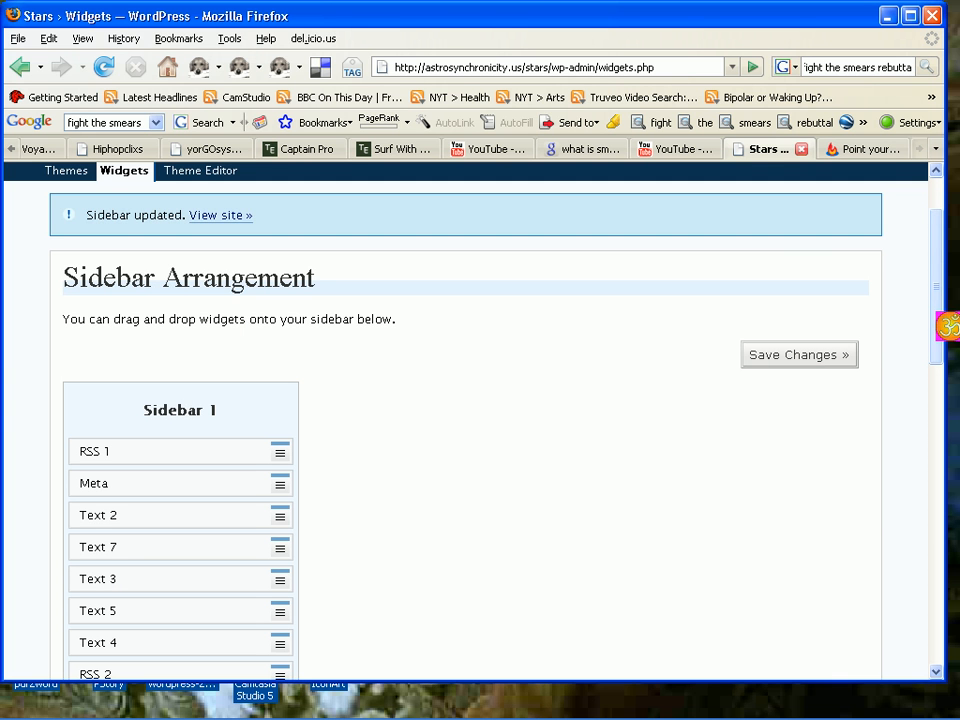
pyautogui.moveTo(946, 327); pyautogui.dragTo(946, 391)
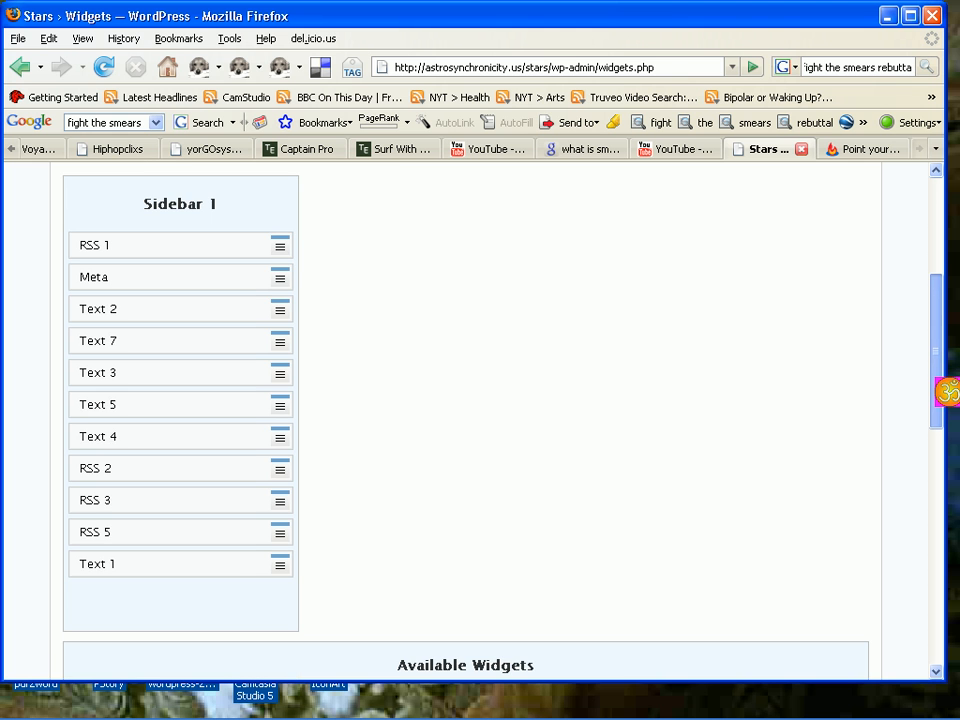
pyautogui.click(280, 533)
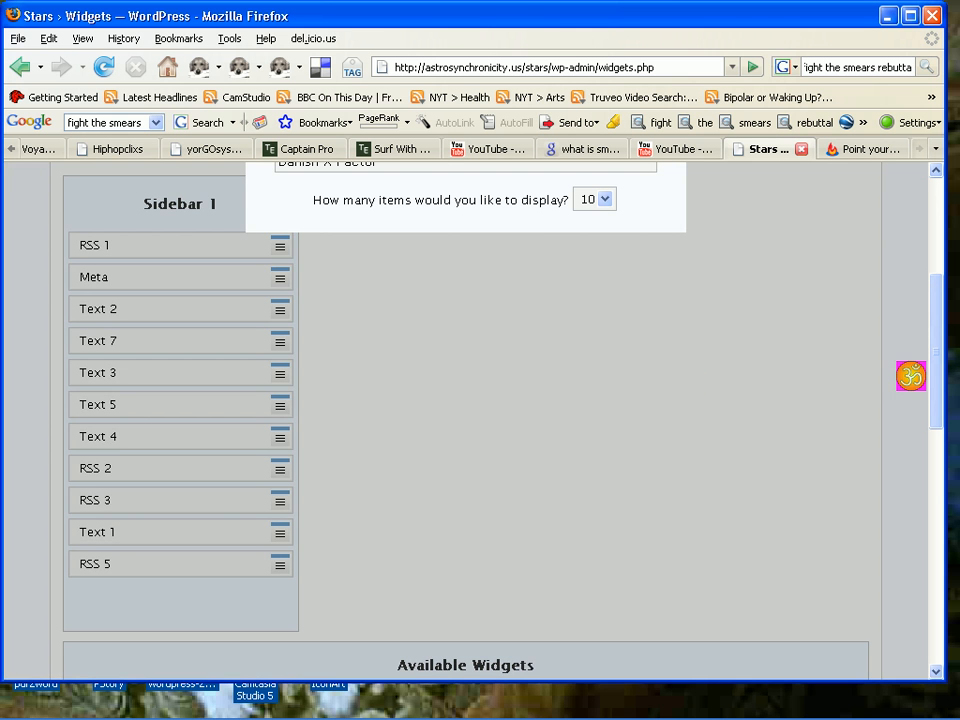
pyautogui.click(923, 298)
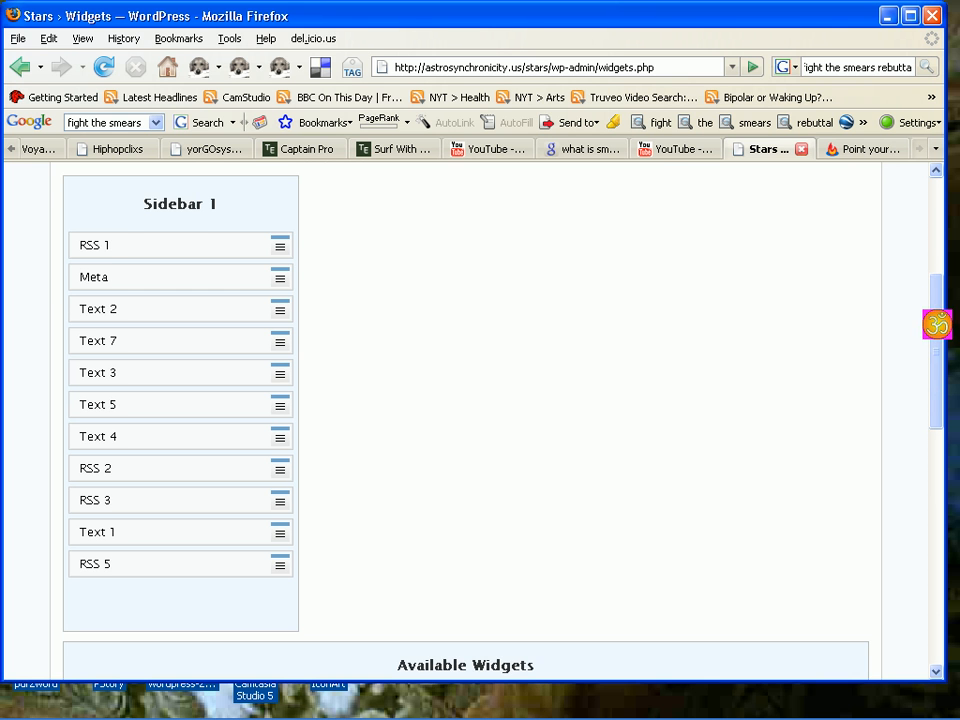
# - Check the feed URL and title in the RSS 5 widget's settings, close them, and save the sidebar arrangement
pyautogui.scroll(3, 936, 281)
pyautogui.moveTo(936, 281); pyautogui.dragTo(936, 321)
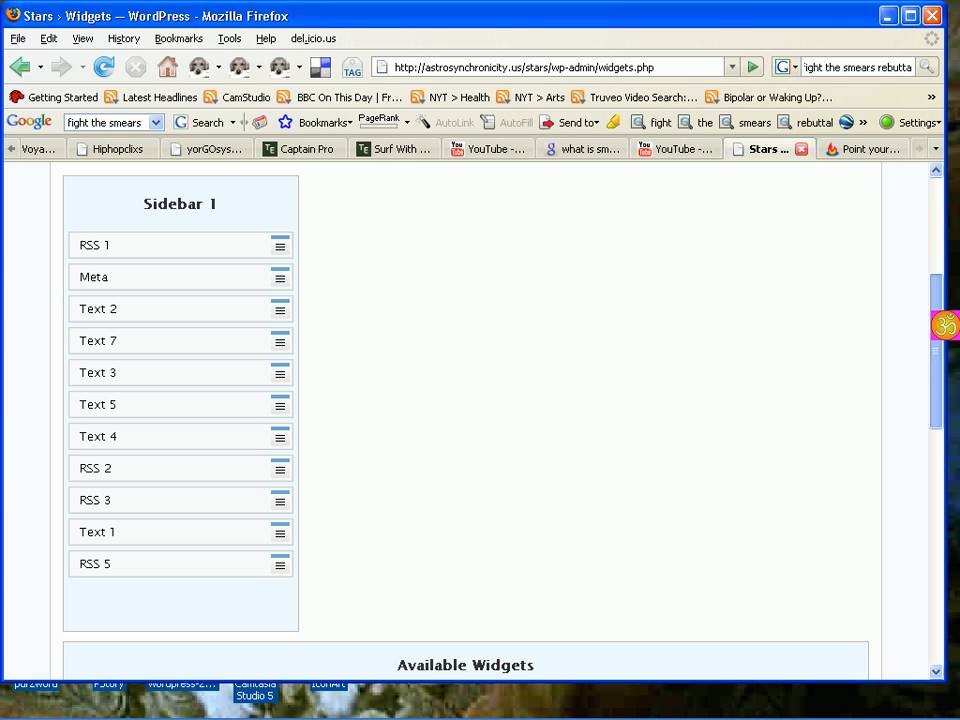
pyautogui.click(281, 566)
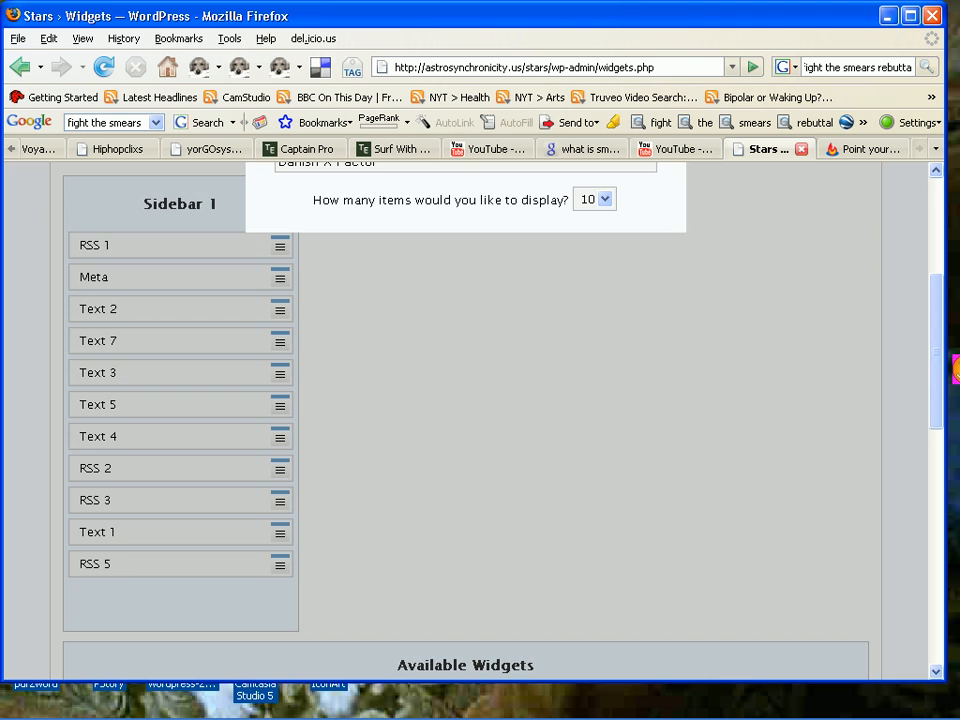
pyautogui.scroll(5, 949, 370)
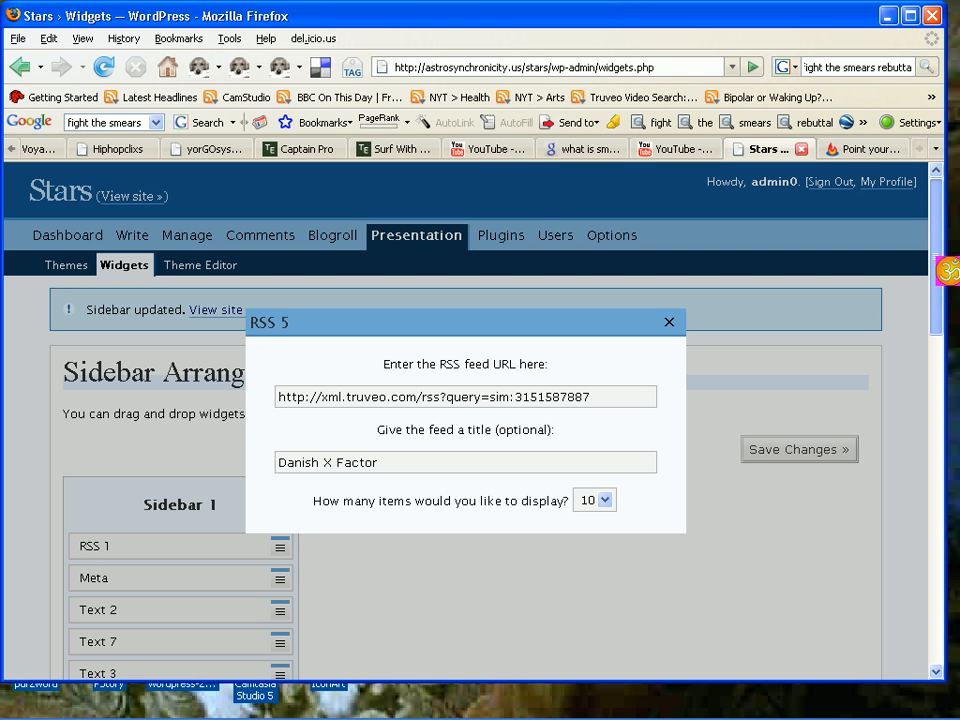
pyautogui.click(801, 453)
pyautogui.click(801, 453)
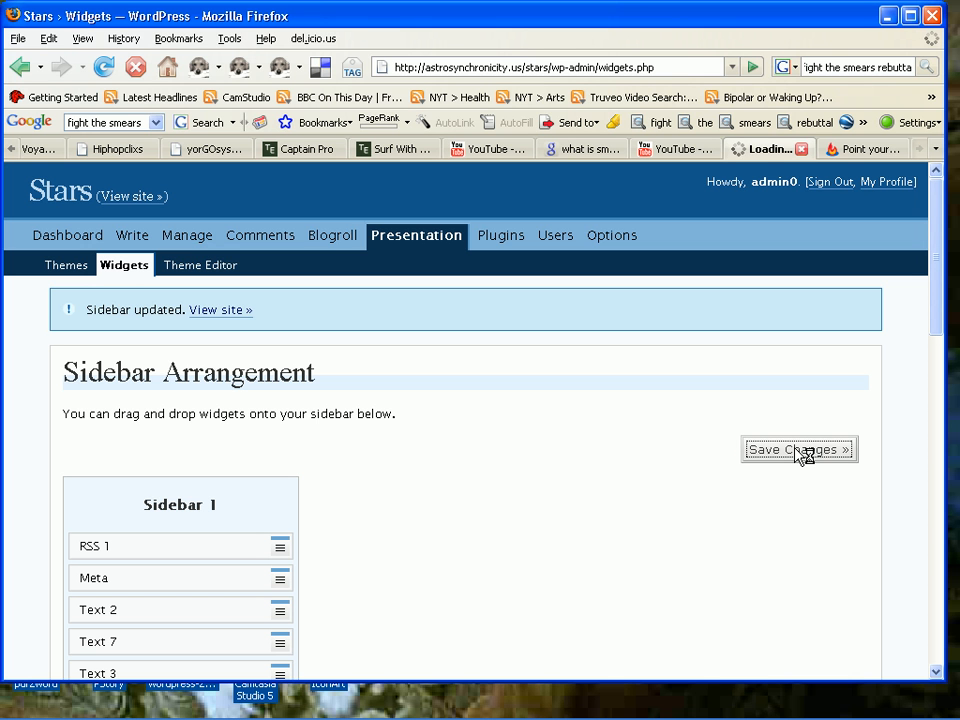
# - View the Stars site and look through the blog posts on its front page
pyautogui.click(120, 202)
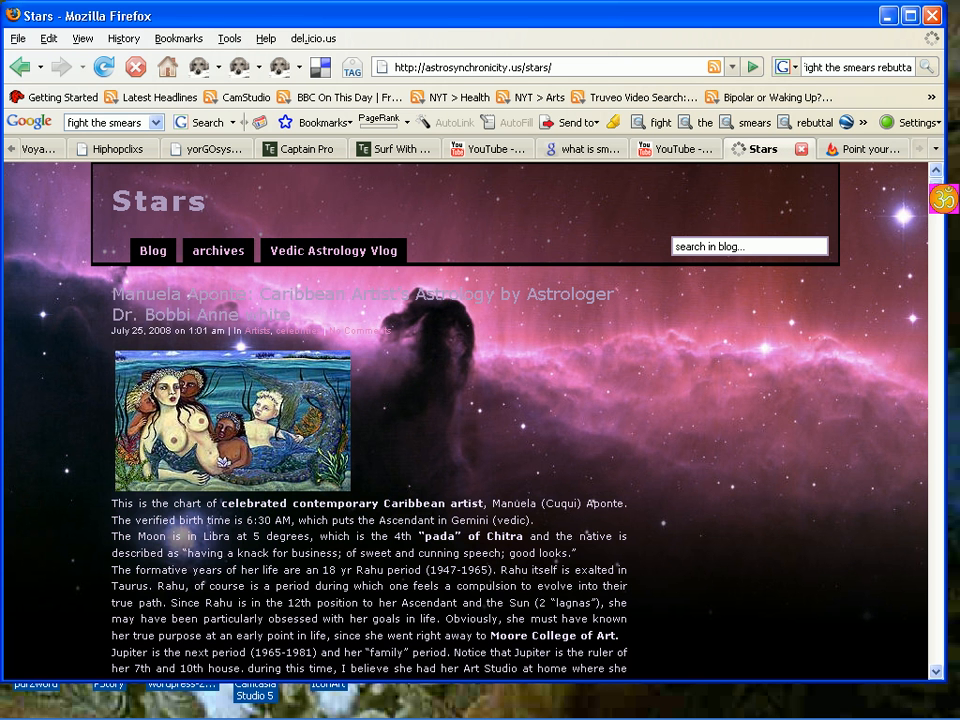
pyautogui.scroll(-10, 480, 420)
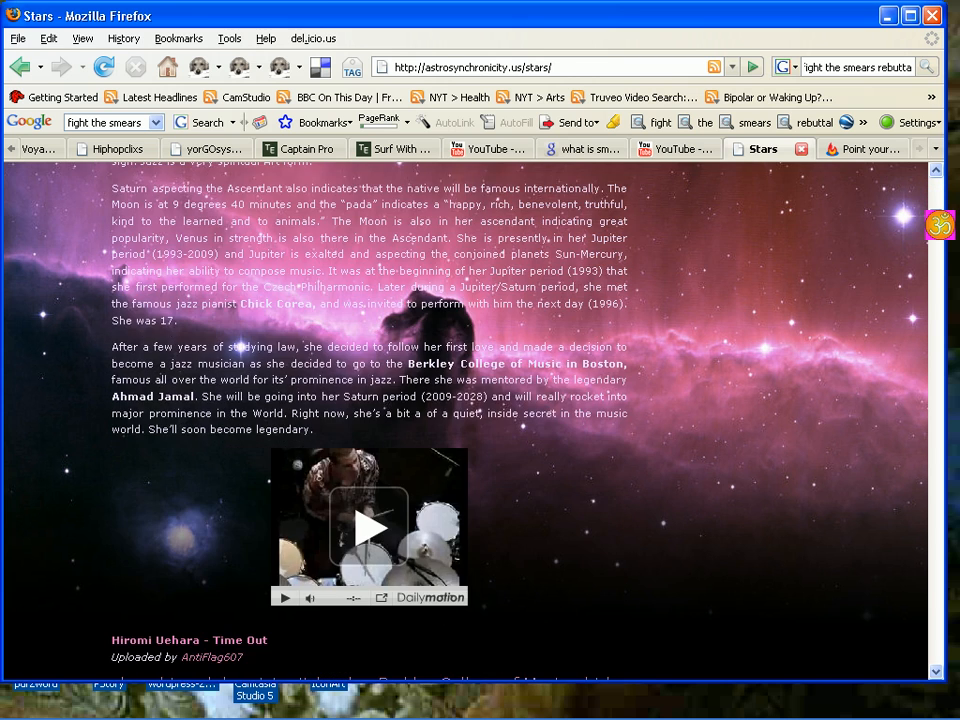
pyautogui.scroll(-10, 480, 420)
pyautogui.scroll(-10, 480, 420)
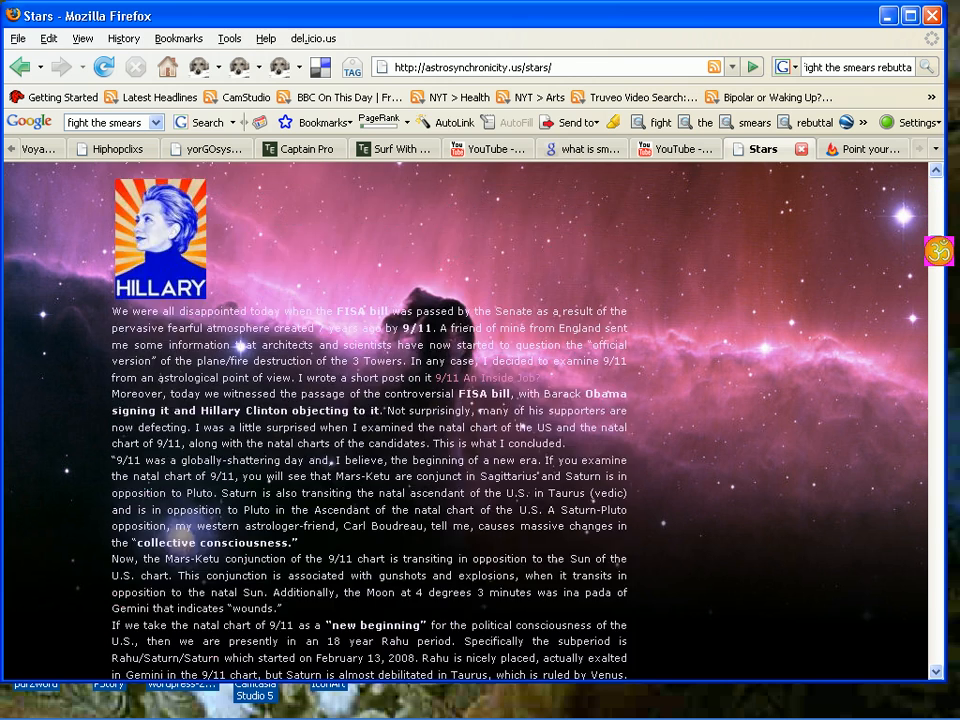
pyautogui.scroll(15, 480, 420)
pyautogui.scroll(15, 480, 420)
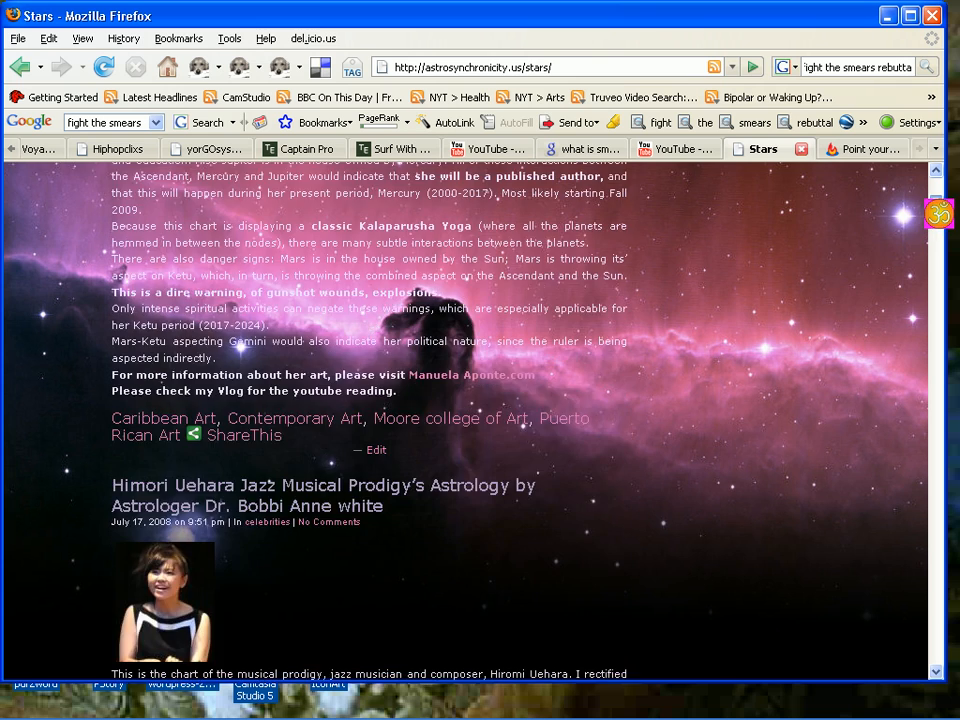
pyautogui.scroll(10, 480, 420)
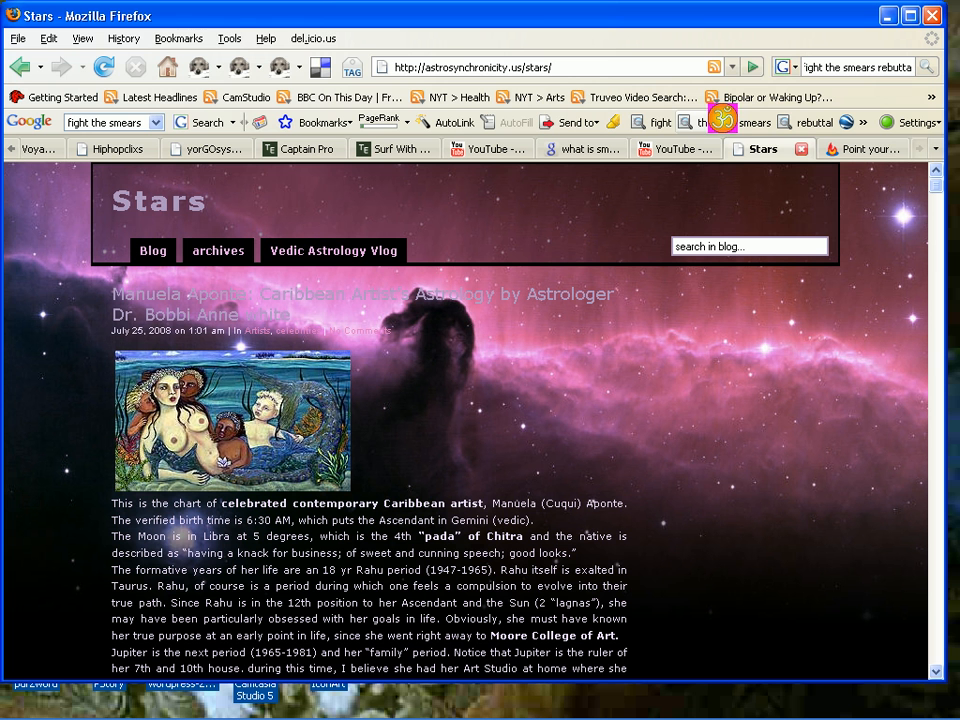
# - Try to reload the Stars blog at astrosynchronicity.us/stars/ several times
pyautogui.click(754, 68)
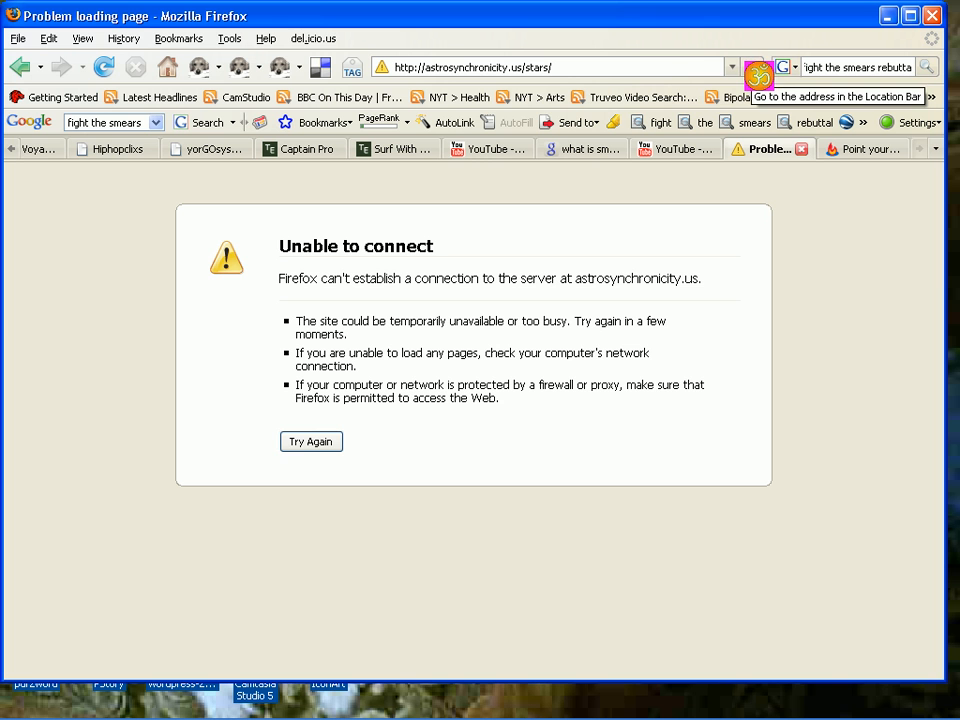
pyautogui.click(311, 443)
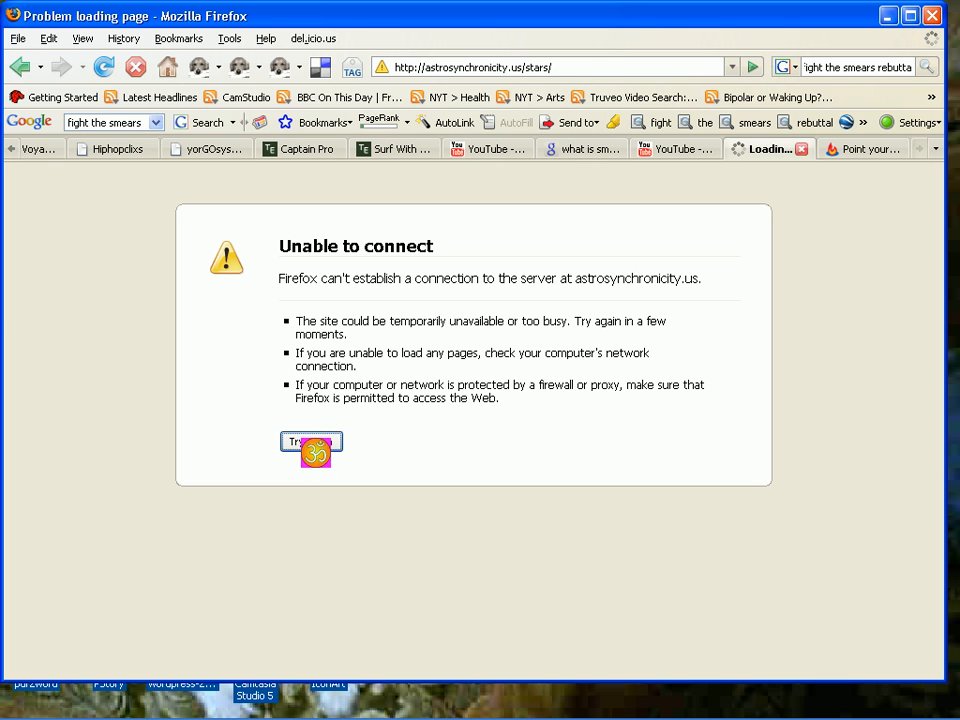
pyautogui.click(311, 443)
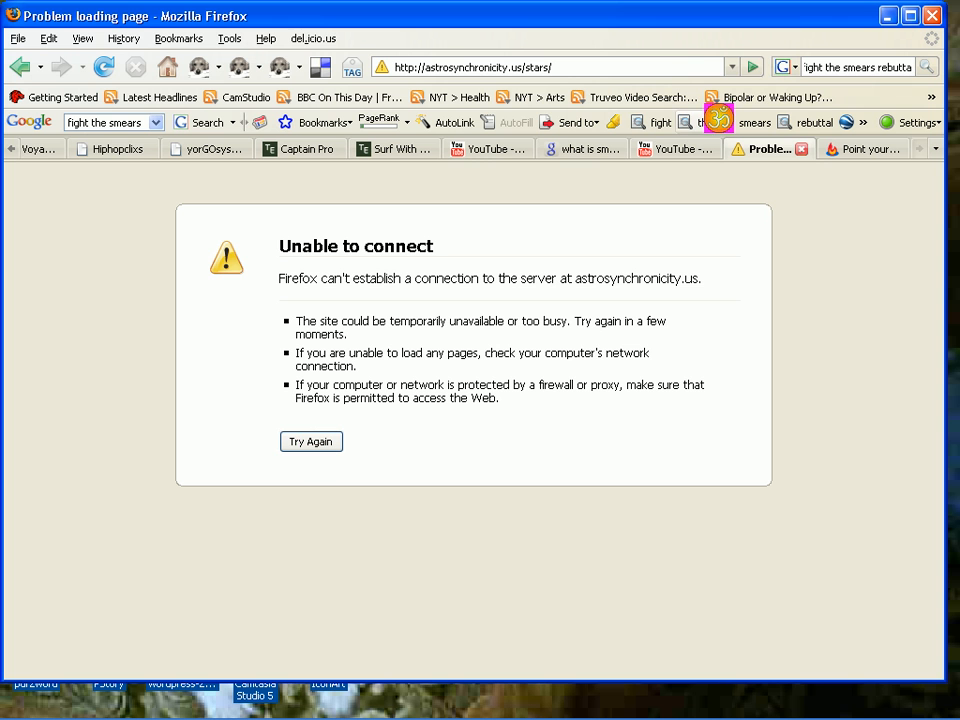
pyautogui.click(754, 67)
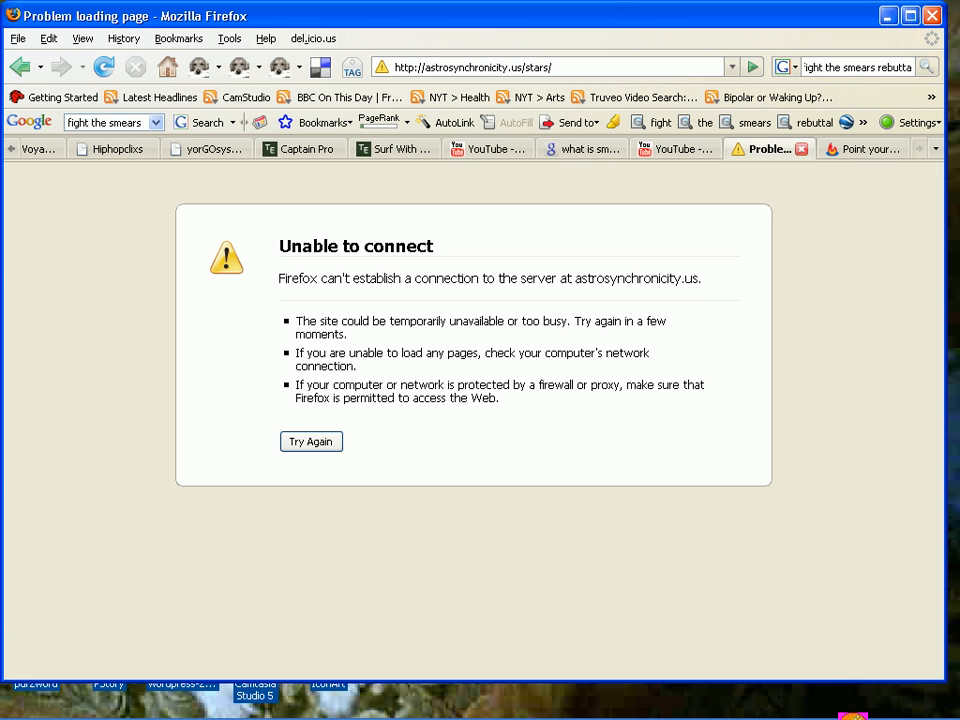
# - Check the computer's wireless connection options for the network connection
pyautogui.moveTo(855, 717)
pyautogui.moveTo(875, 693)
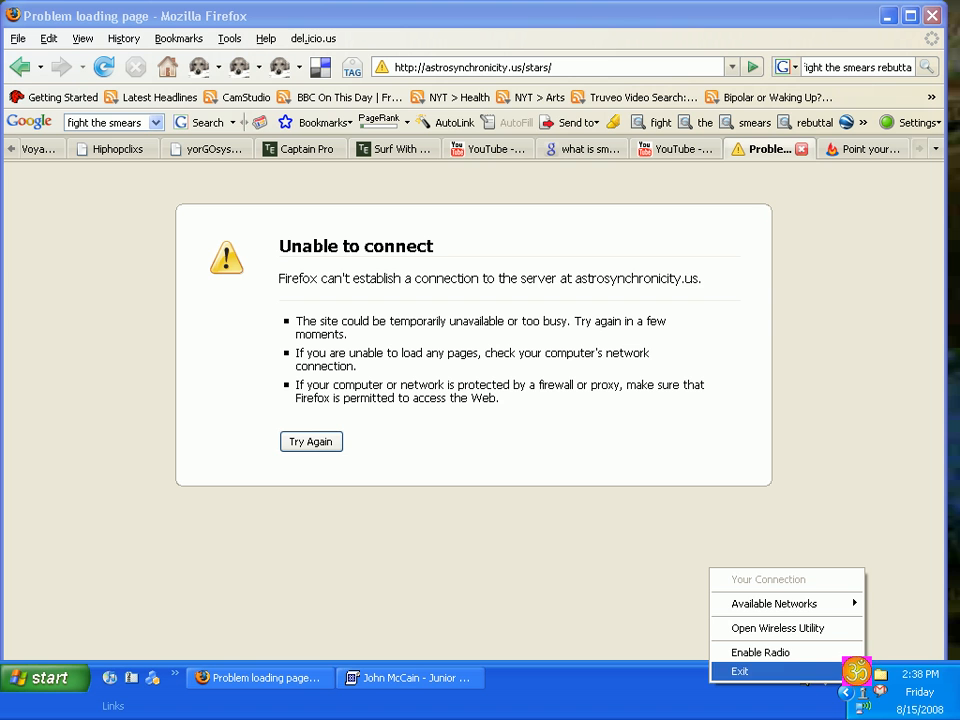
pyautogui.click(875, 682)
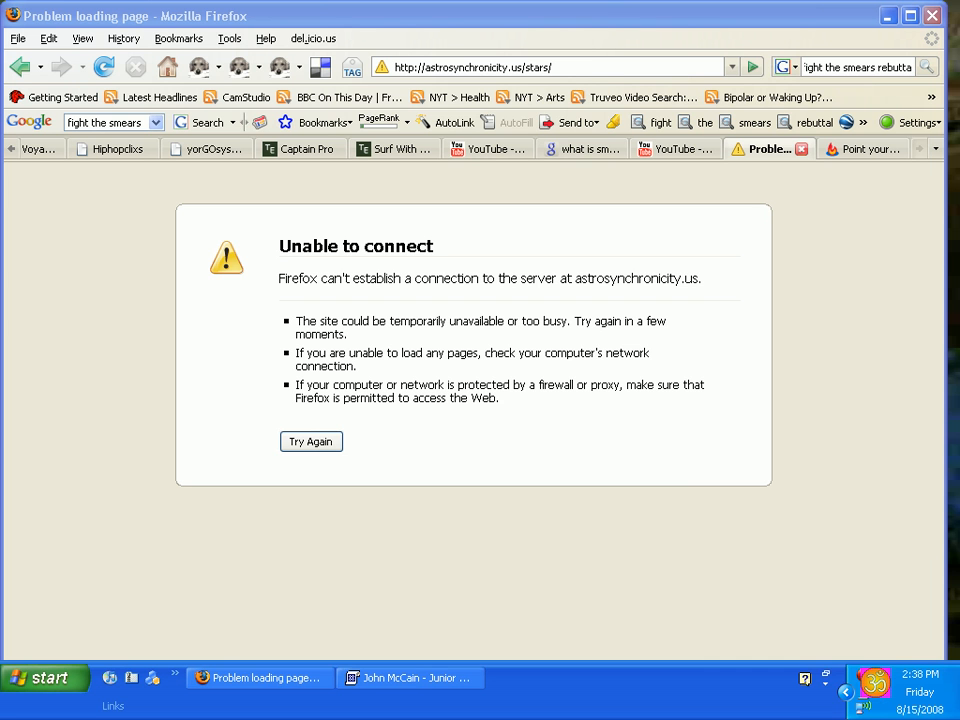